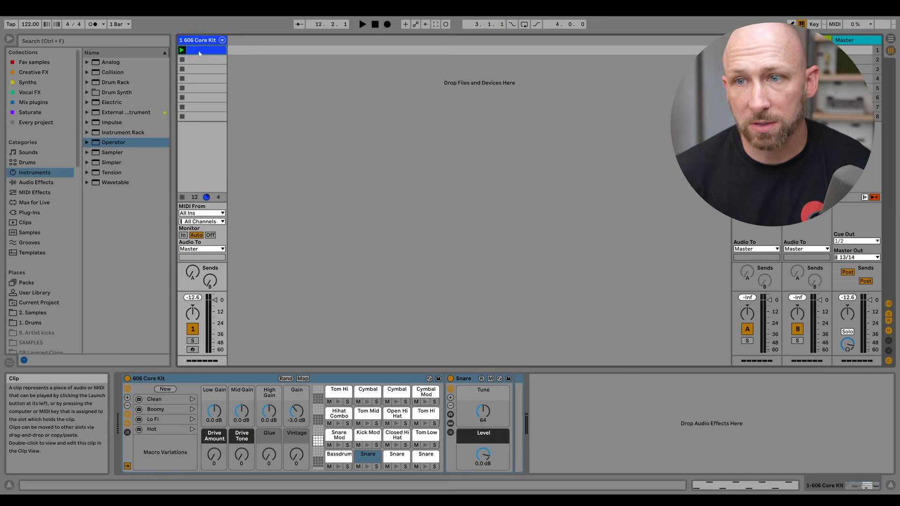
# Show the drum clip's notes and launch the 606 Core Kit clip.
pyautogui.hotkey('shift', 'Tab')
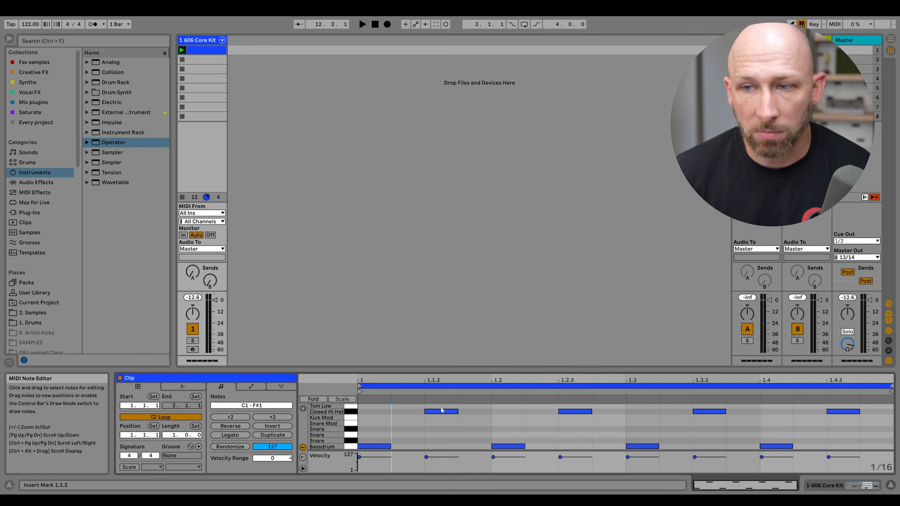
pyautogui.click(182, 50)
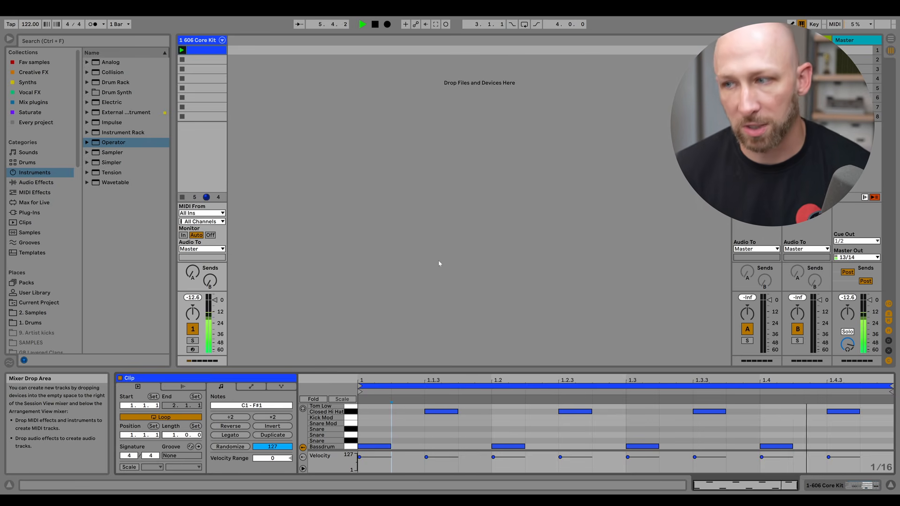
# Insert a new MIDI track and load the Operator instrument onto it.
pyautogui.rightClick(252, 63)
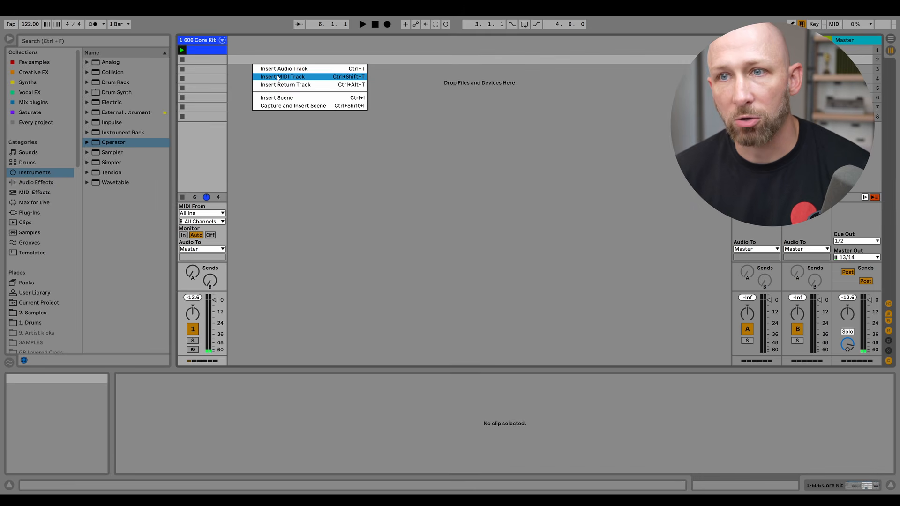
pyautogui.click(294, 76)
pyautogui.moveTo(120, 142); pyautogui.dragTo(258, 82)
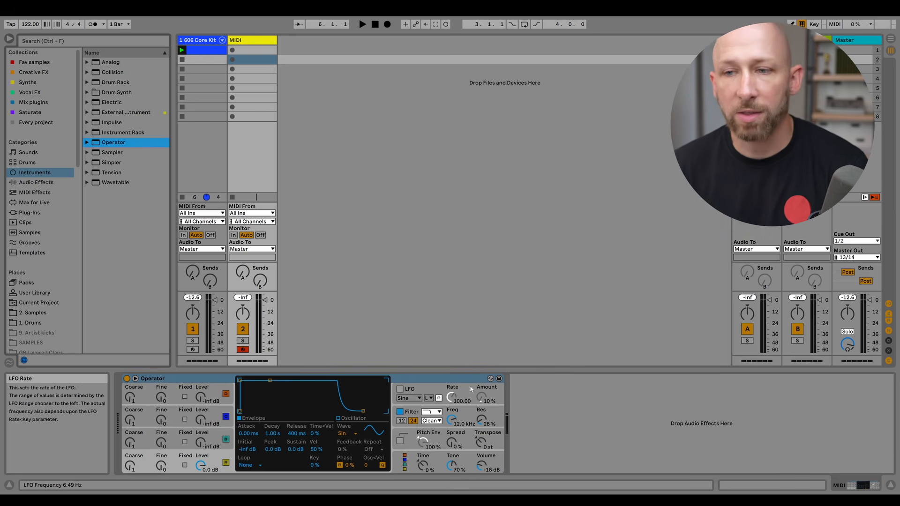
# Create an empty MIDI clip in the new track's first clip slot.
pyautogui.doubleClick(256, 52)
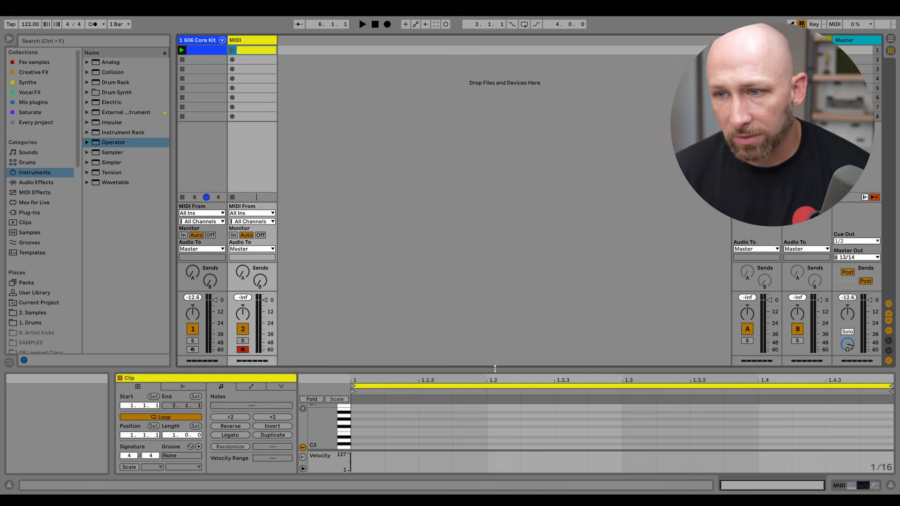
pyautogui.moveTo(492, 370); pyautogui.dragTo(496, 218)
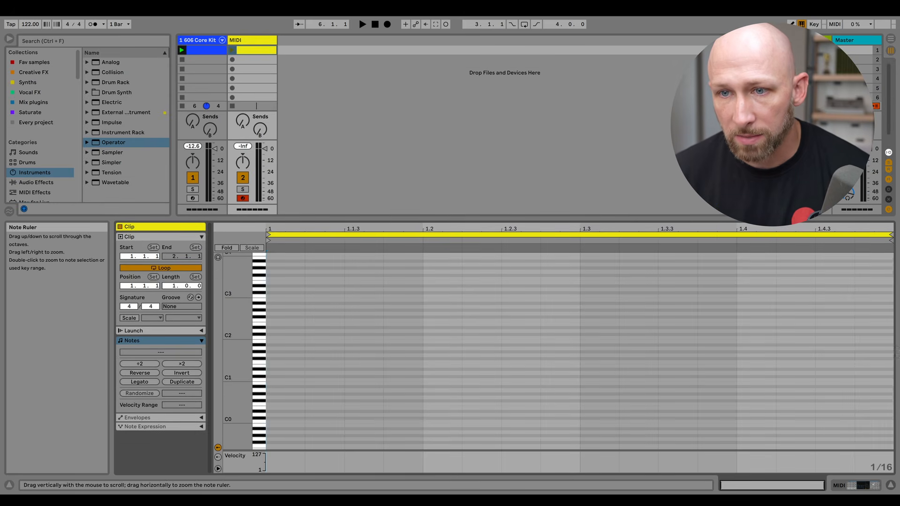
pyautogui.moveTo(237, 326); pyautogui.dragTo(272, 327)
pyautogui.scroll(2, 319, 375)
pyautogui.scroll(3, 319, 374)
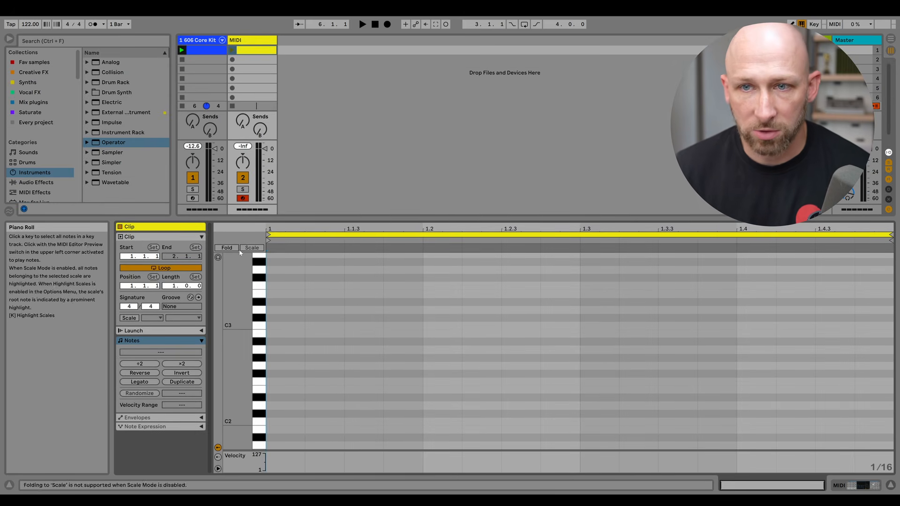
# Preview the C3 key and set the note editor grid to 1/16.
pyautogui.click(254, 321)
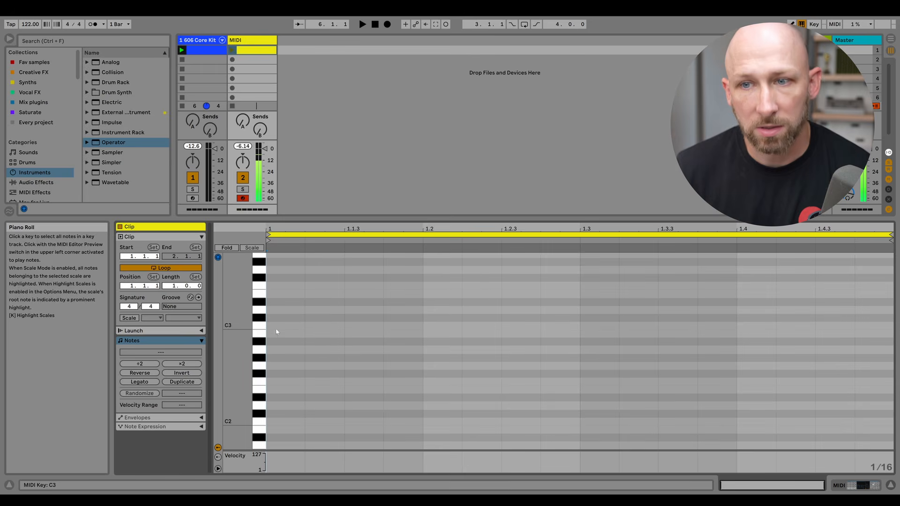
pyautogui.rightClick(444, 335)
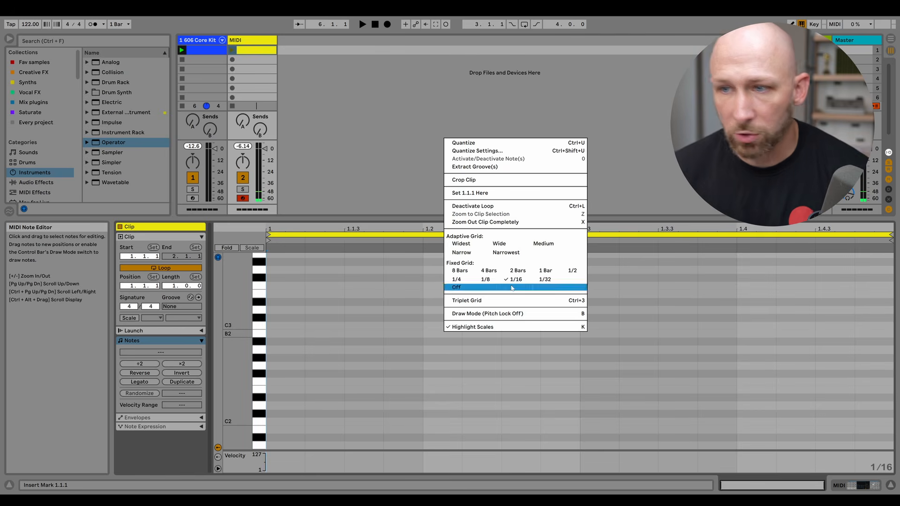
pyautogui.click(525, 281)
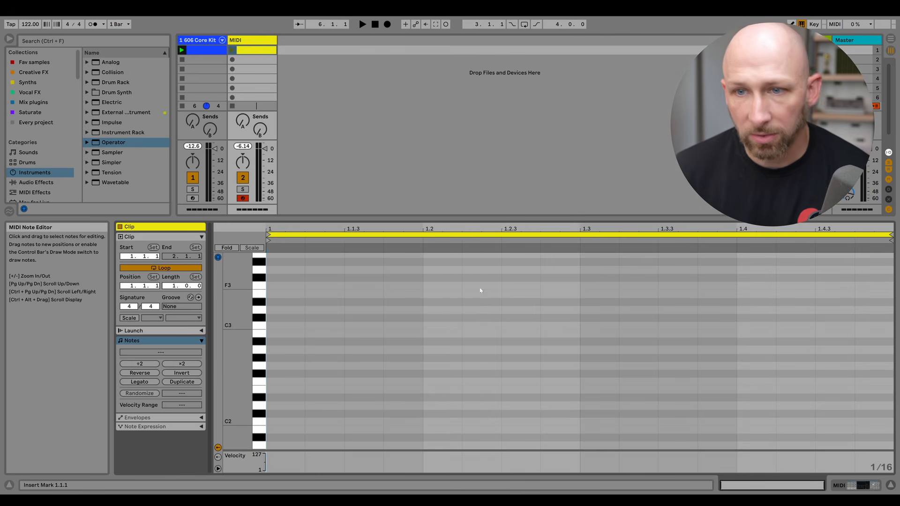
# Draw three sixteenth-length C3 notes at 1.1.1, 1.1.4 and 1.2.3.
pyautogui.doubleClick(291, 326)
pyautogui.doubleClick(395, 325)
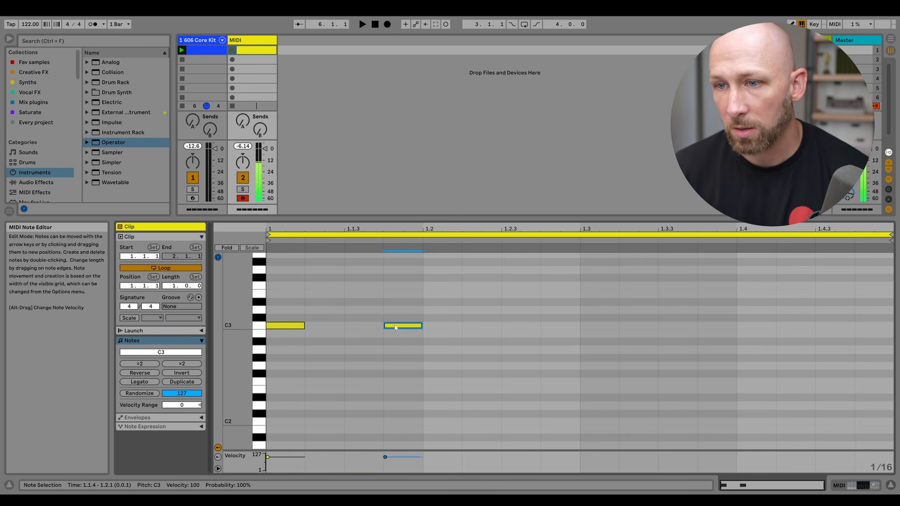
pyautogui.doubleClick(506, 326)
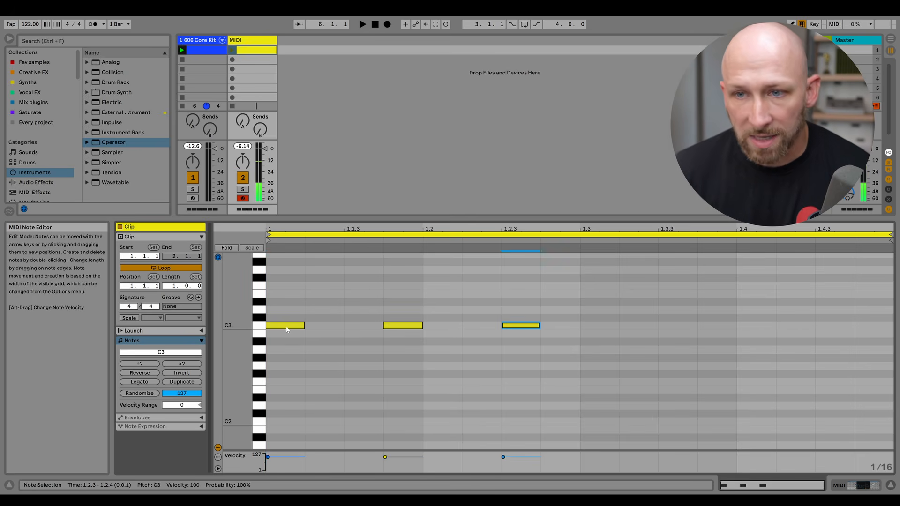
pyautogui.click(302, 326)
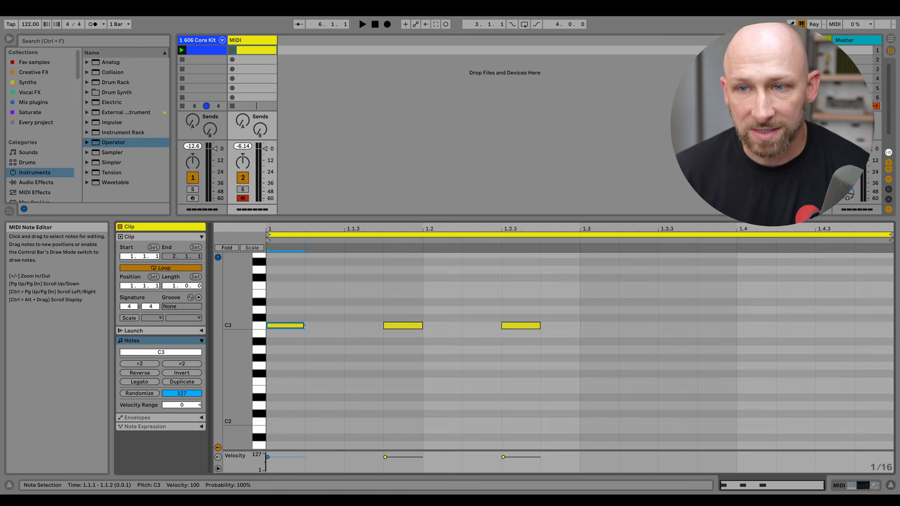
pyautogui.moveTo(303, 325); pyautogui.dragTo(373, 326)
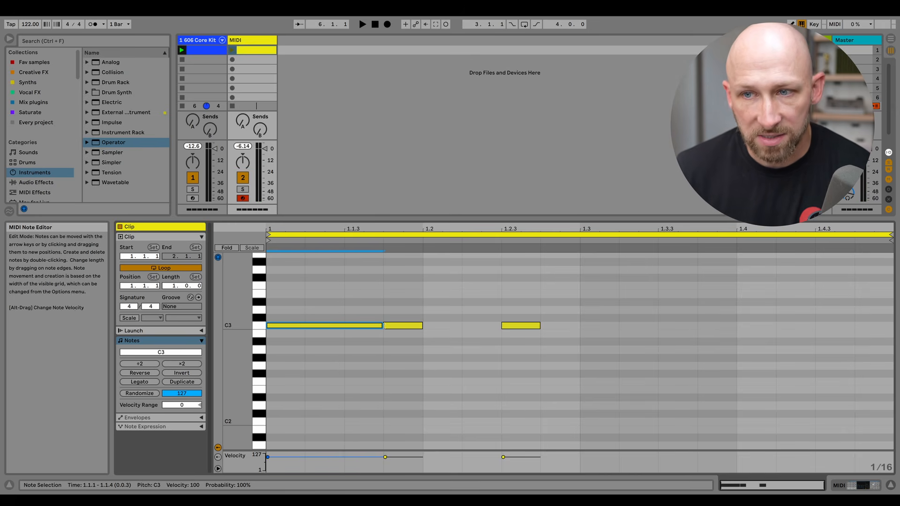
pyautogui.moveTo(383, 327); pyautogui.dragTo(322, 320)
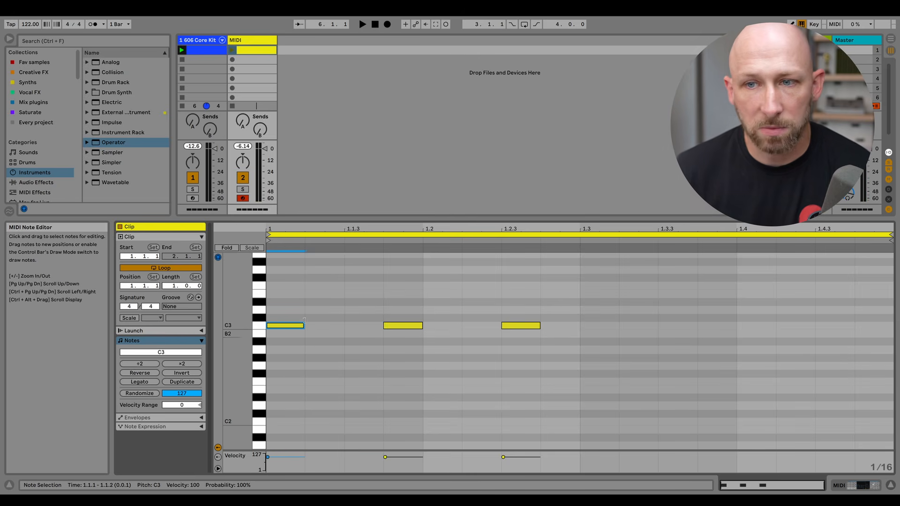
# Extend the pattern to five C3 notes spaced three sixteenths apart and launch the MIDI clip.
pyautogui.moveTo(530, 327); pyautogui.dragTo(646, 327)
pyautogui.hotkey('ctrl', 'd')
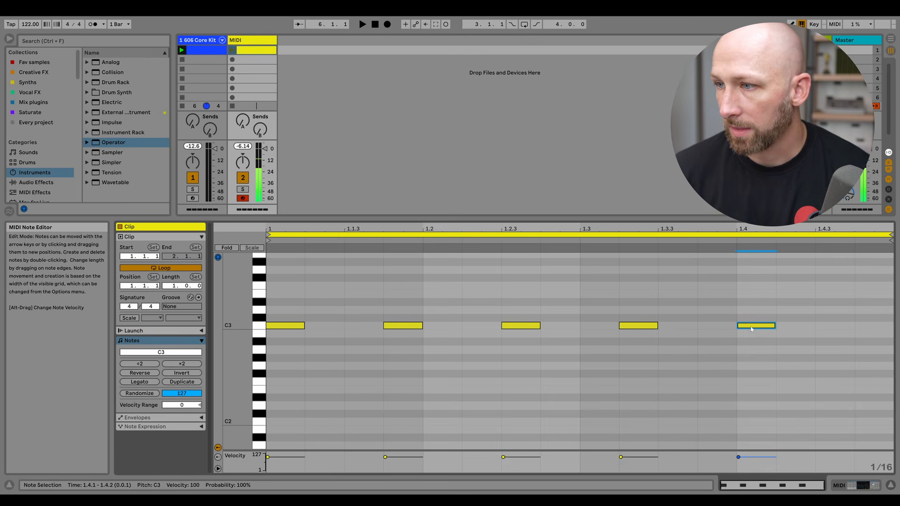
pyautogui.click(232, 51)
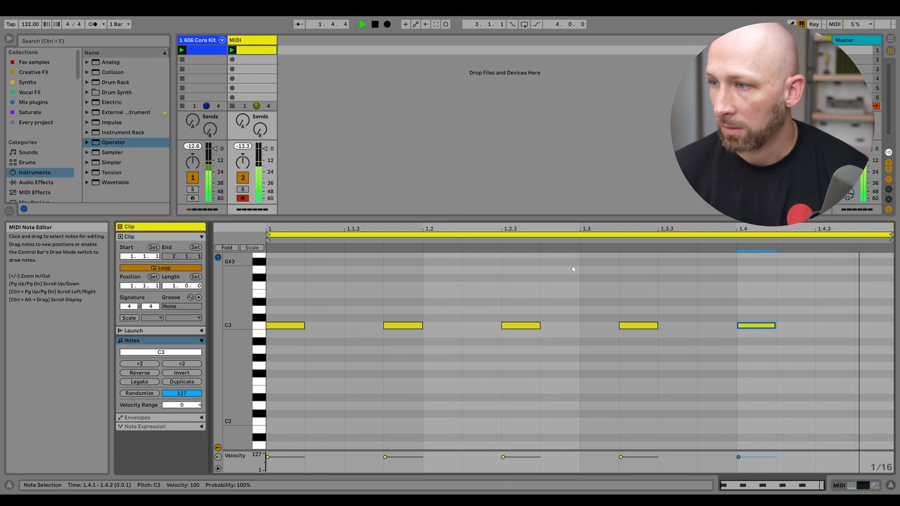
pyautogui.click(570, 296)
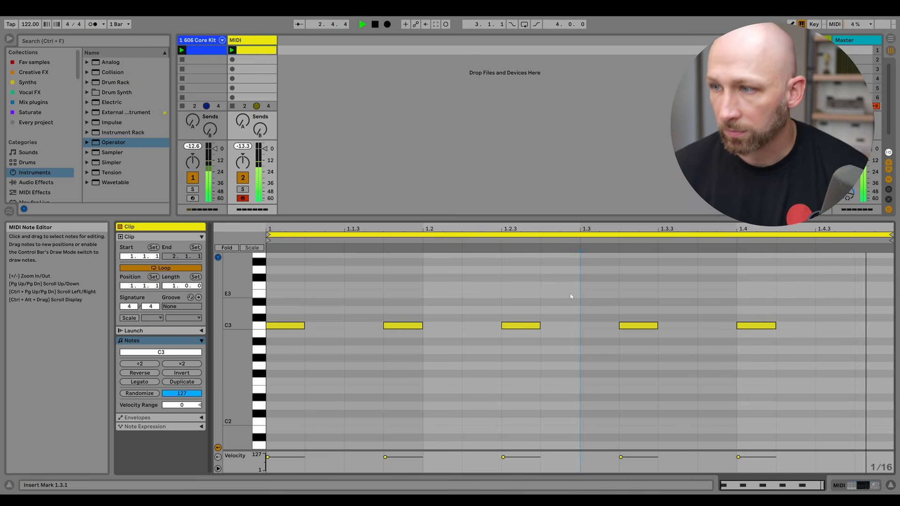
pyautogui.doubleClick(867, 325)
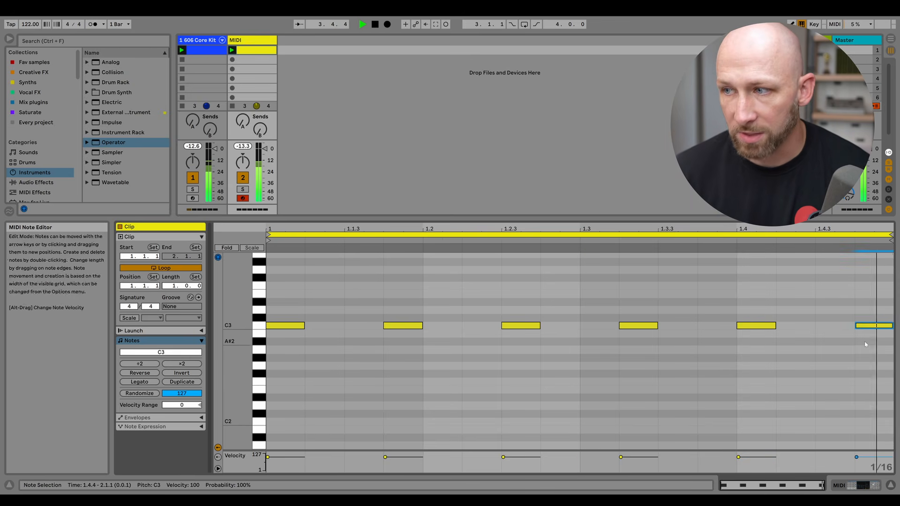
pyautogui.moveTo(879, 326); pyautogui.dragTo(840, 329)
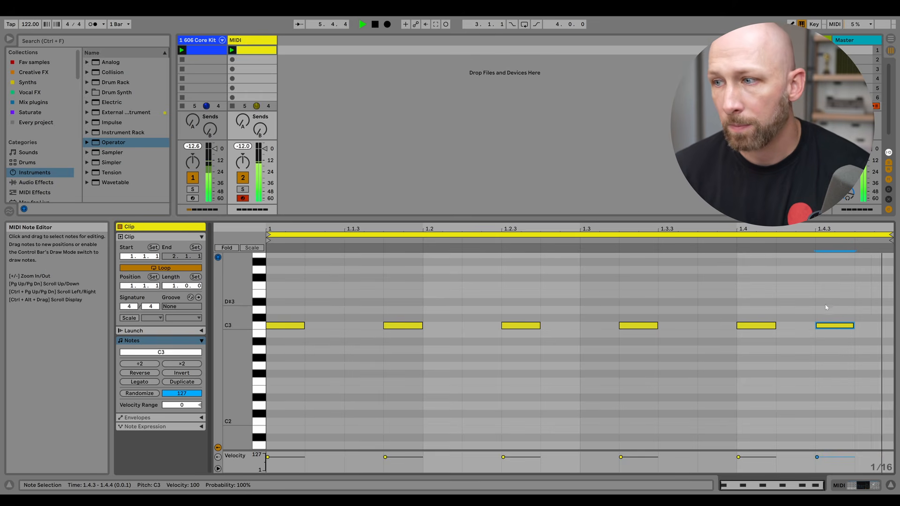
pyautogui.press('Delete')
pyautogui.press('space')
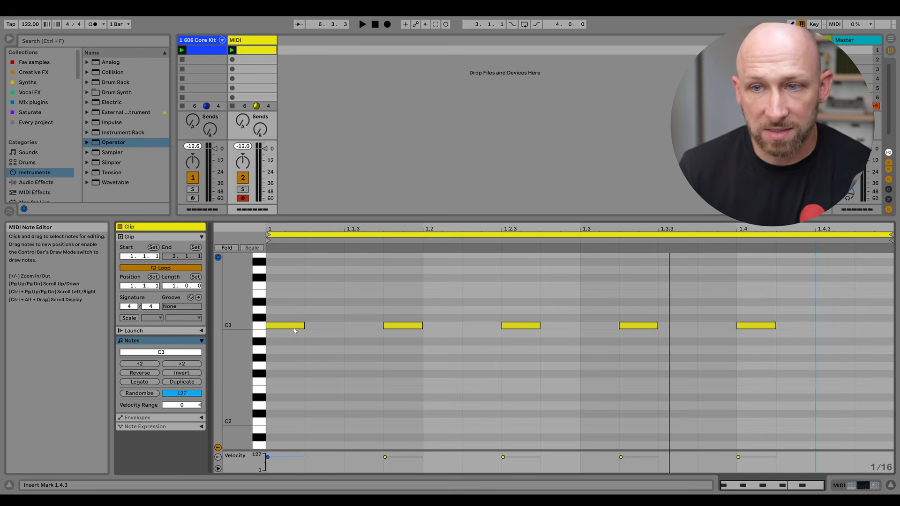
# Switch the grid to 1/8 and delete the C3 note at 1.1.4.
pyautogui.rightClick(361, 300)
pyautogui.click(403, 440)
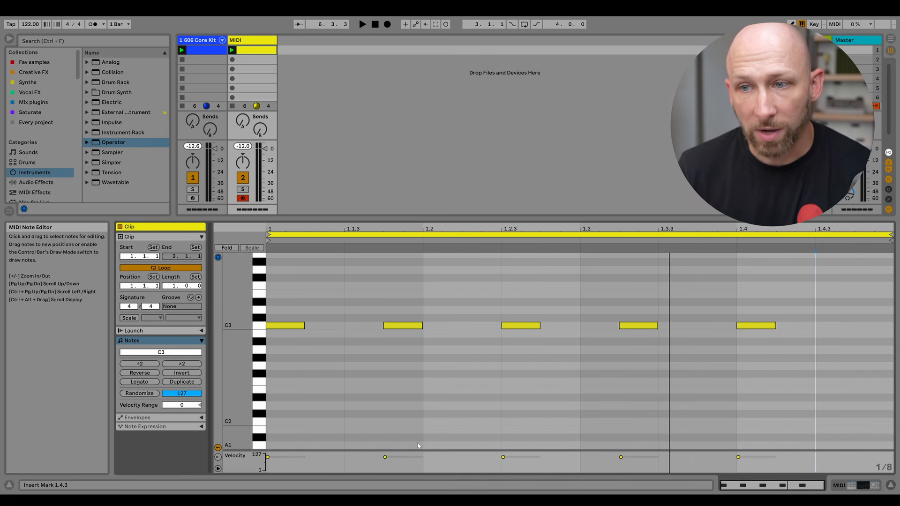
pyautogui.click(403, 325)
pyautogui.press('Delete')
# Lengthen the notes at 1.1.1 and 1.2.3 to an eighth and delete the note at 1.3.2.
pyautogui.moveTo(305, 325); pyautogui.dragTo(344, 325)
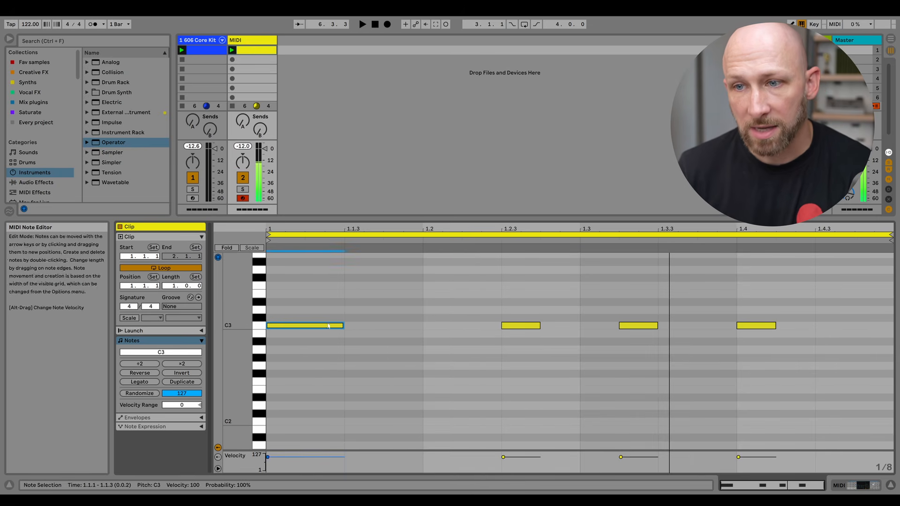
pyautogui.moveTo(538, 326); pyautogui.dragTo(580, 325)
pyautogui.click(639, 325)
pyautogui.press('Delete')
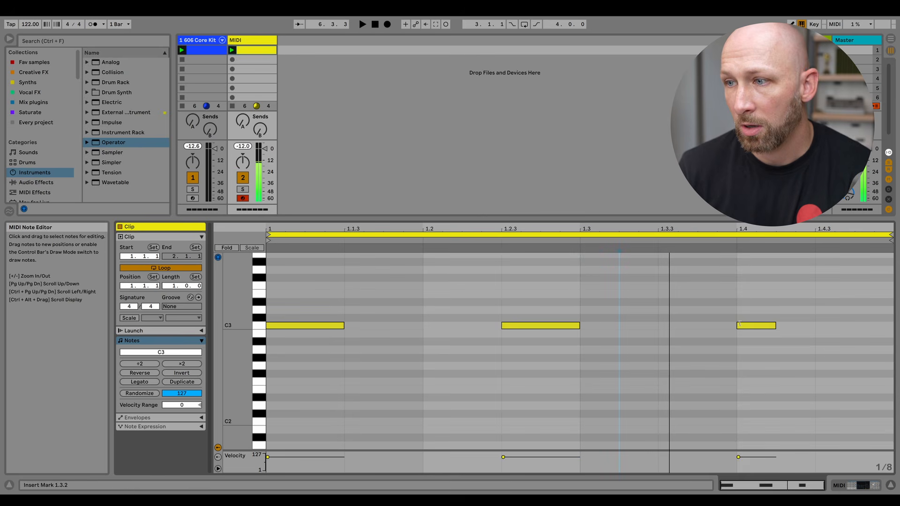
# Replace the note at 1.4.1 with an eighth-length C3 note and play the clip.
pyautogui.click(768, 326)
pyautogui.press('Delete')
pyautogui.doubleClick(767, 327)
pyautogui.press('space')
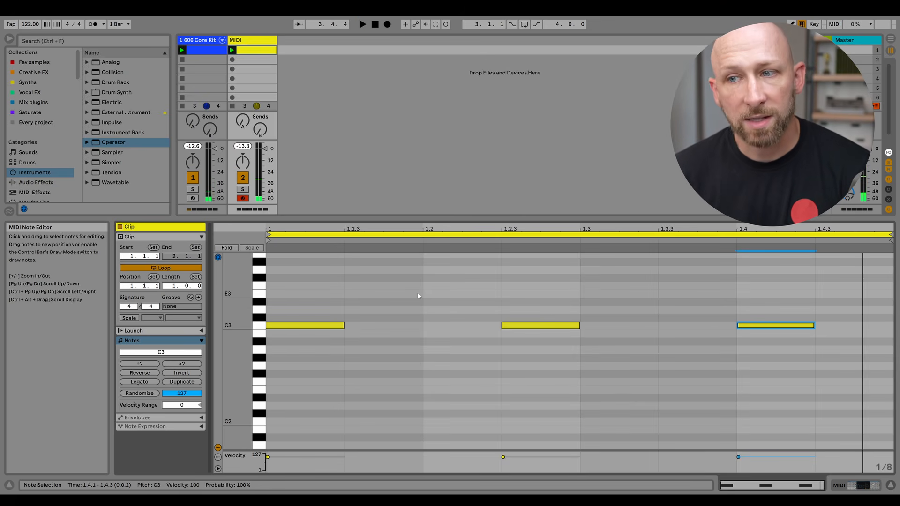
# Undo the eighth-note pattern edits.
pyautogui.hotkey('ctrl', 'z')
pyautogui.hotkey('ctrl', 'z')
pyautogui.hotkey('ctrl', 'z')
pyautogui.hotkey('ctrl', 'z')
pyautogui.hotkey('ctrl', 'z')
pyautogui.hotkey('ctrl', 'z')
pyautogui.hotkey('ctrl', 'z')
pyautogui.hotkey('ctrl', 'z')
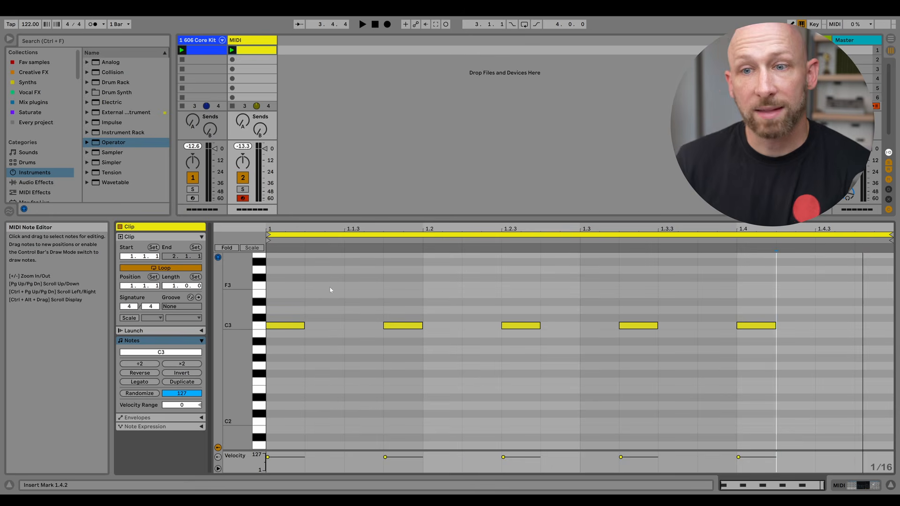
# Set the clip length to 2 bars and duplicate the note pattern into the second bar.
pyautogui.moveTo(174, 287); pyautogui.dragTo(175, 278)
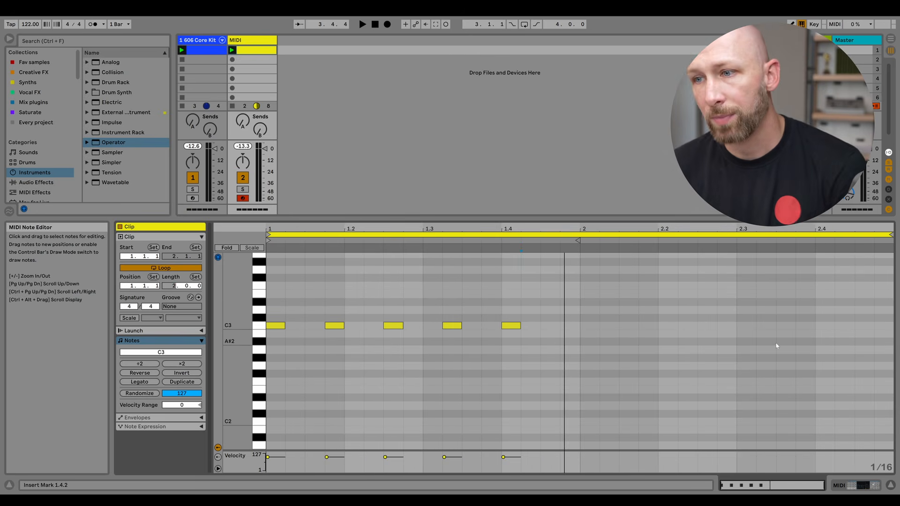
pyautogui.moveTo(560, 298); pyautogui.dragTo(273, 333)
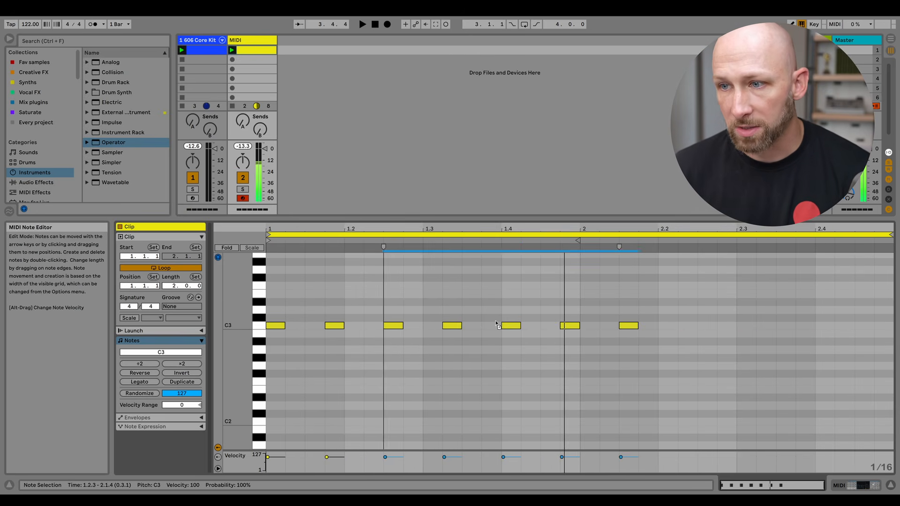
pyautogui.hotkey('ctrl', 'd')
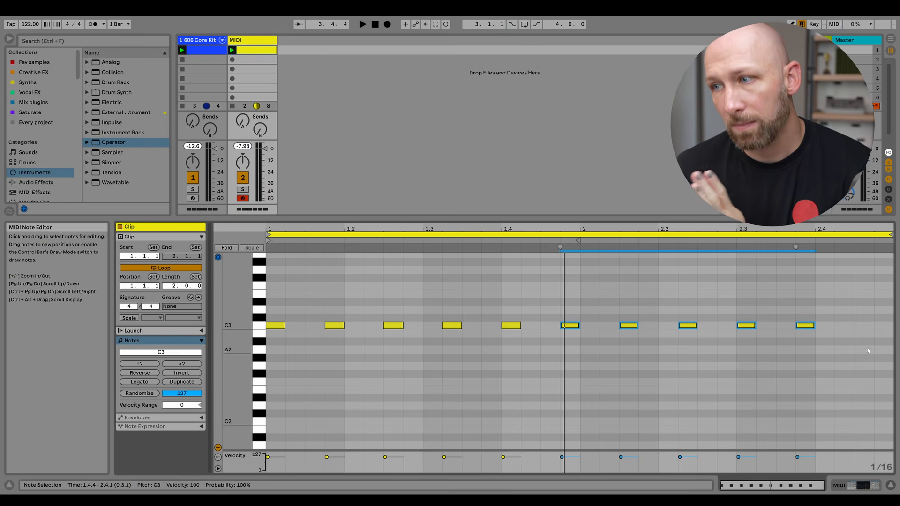
# Add a sixteenth-length C3 note at 2.4.3 to complete the second bar.
pyautogui.moveTo(831, 310); pyautogui.dragTo(758, 334)
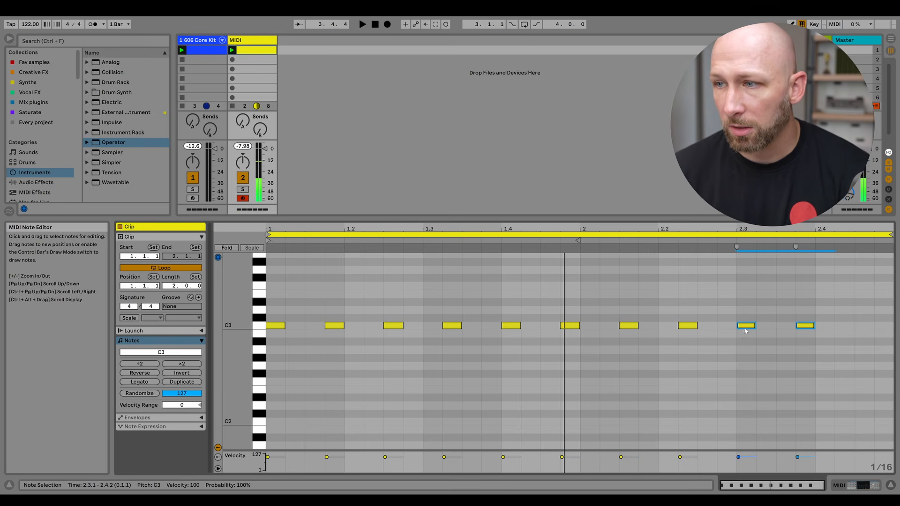
pyautogui.doubleClick(865, 326)
pyautogui.click(862, 303)
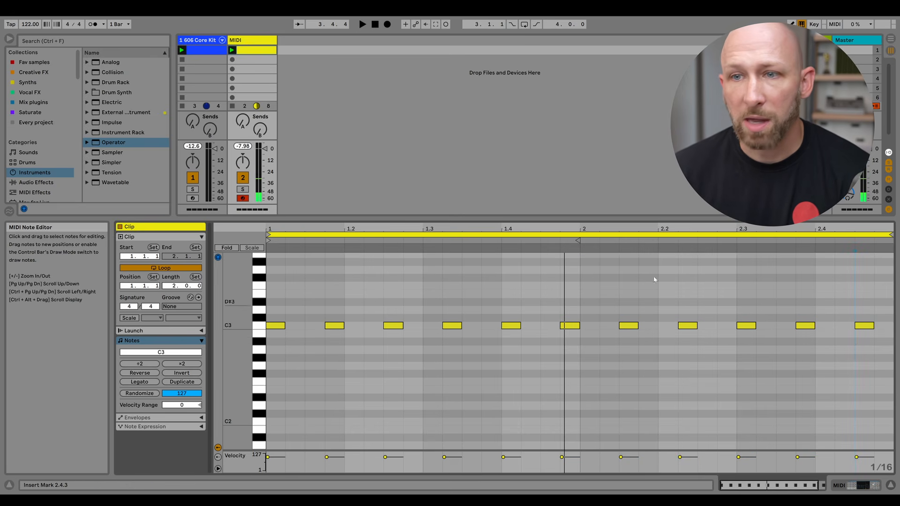
# Launch the MIDI clip and review the two-bar C3 pattern.
pyautogui.click(232, 51)
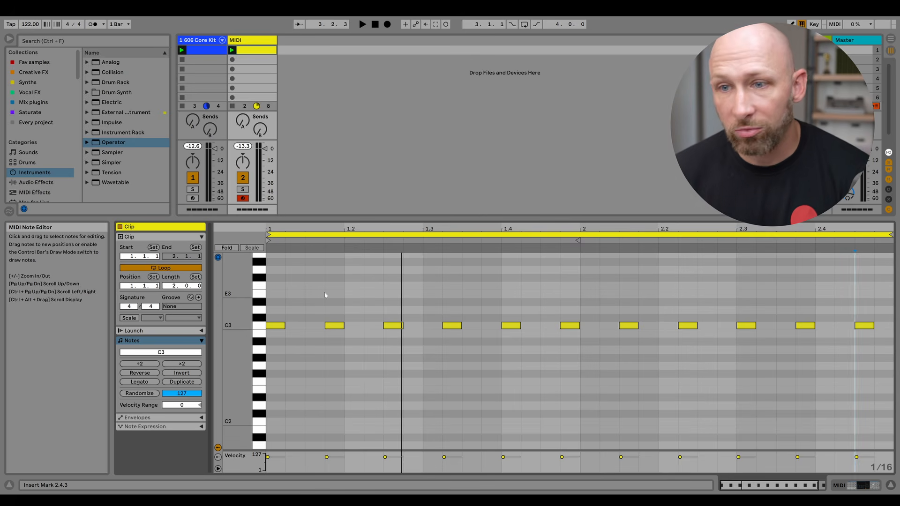
pyautogui.moveTo(304, 293); pyautogui.dragTo(262, 367)
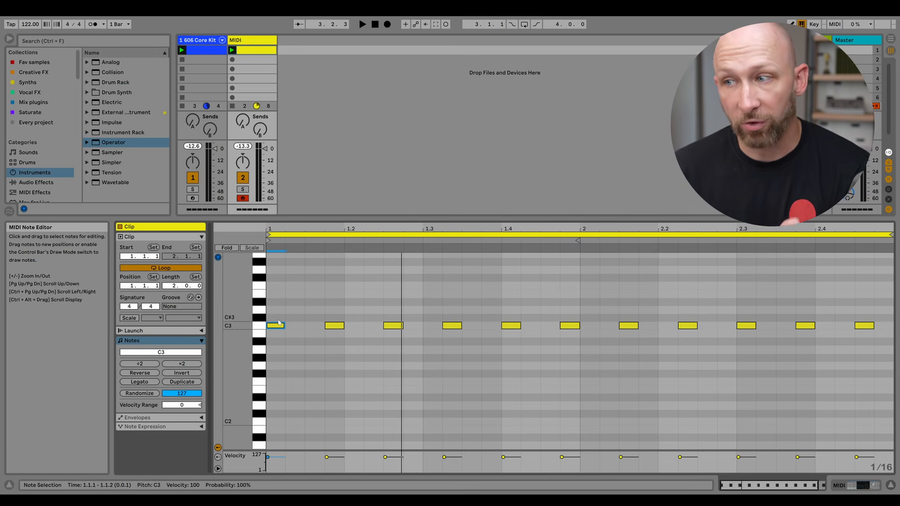
pyautogui.click(866, 325)
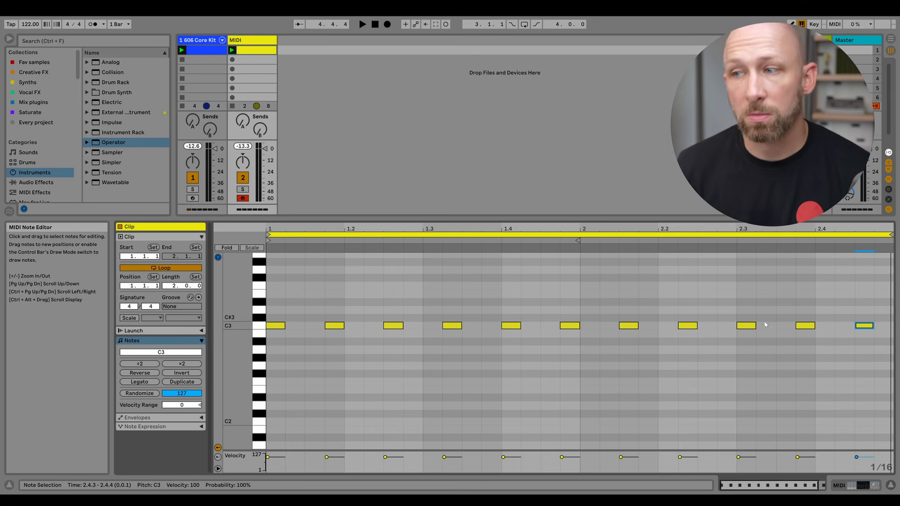
pyautogui.click(750, 363)
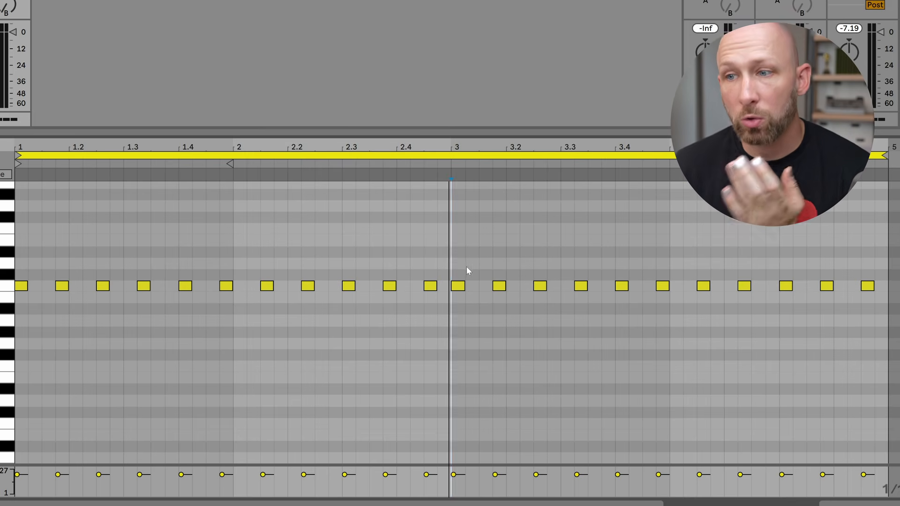
# Select the notes in the clip's first half and transpose them down three semitones to A2.
pyautogui.moveTo(440, 272); pyautogui.dragTo(17, 317)
pyautogui.press('Down')
pyautogui.press('Down')
pyautogui.press('Down')
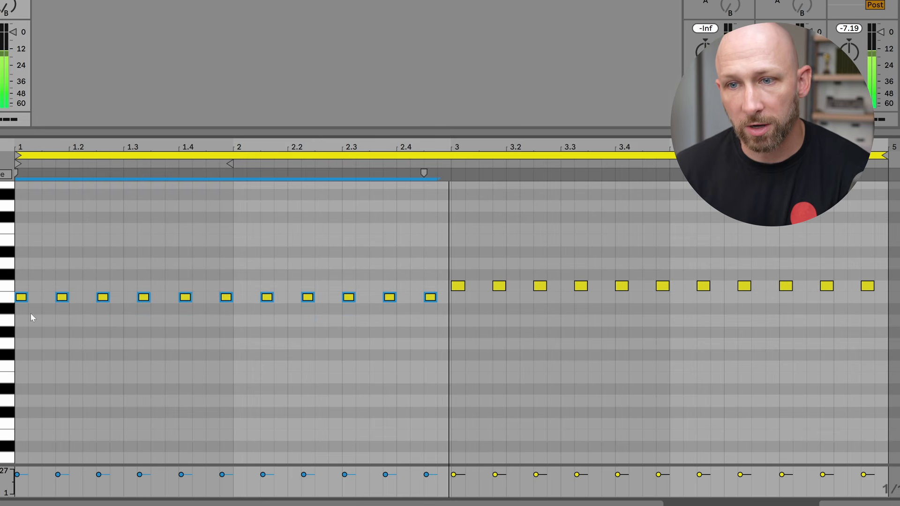
# Select the notes in the clip's second half and transpose them down to F2.
pyautogui.moveTo(446, 241); pyautogui.dragTo(872, 304)
pyautogui.press('Down')
pyautogui.press('Down')
pyautogui.press('Down')
pyautogui.press('Down')
pyautogui.press('Down')
pyautogui.press('Down')
pyautogui.press('Down')
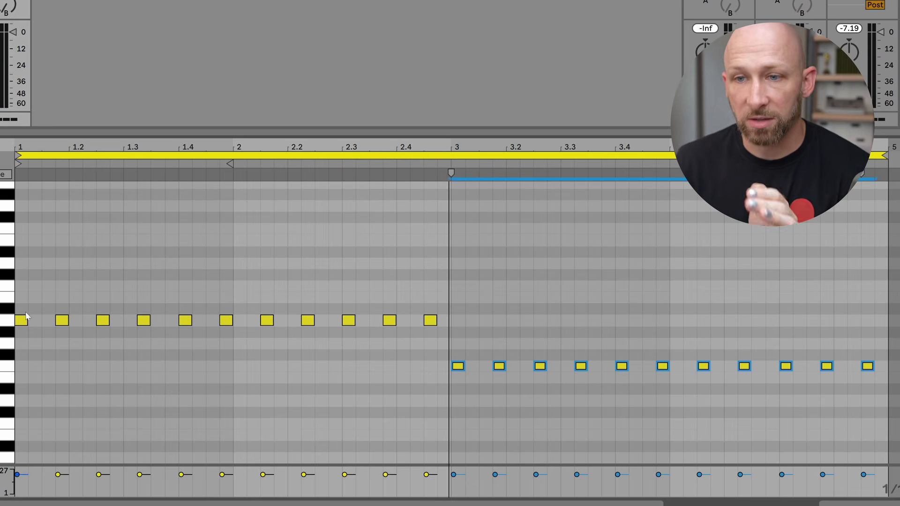
pyautogui.moveTo(25, 312); pyautogui.dragTo(878, 390)
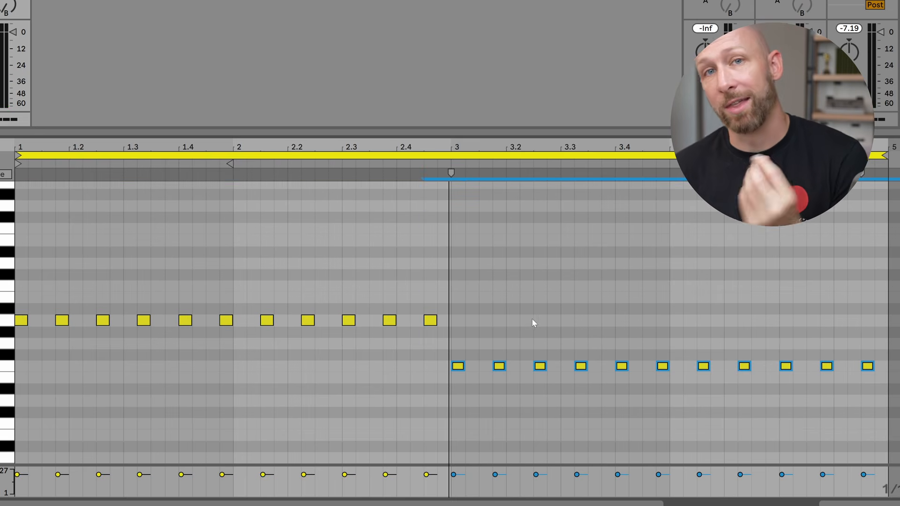
pyautogui.click(548, 308)
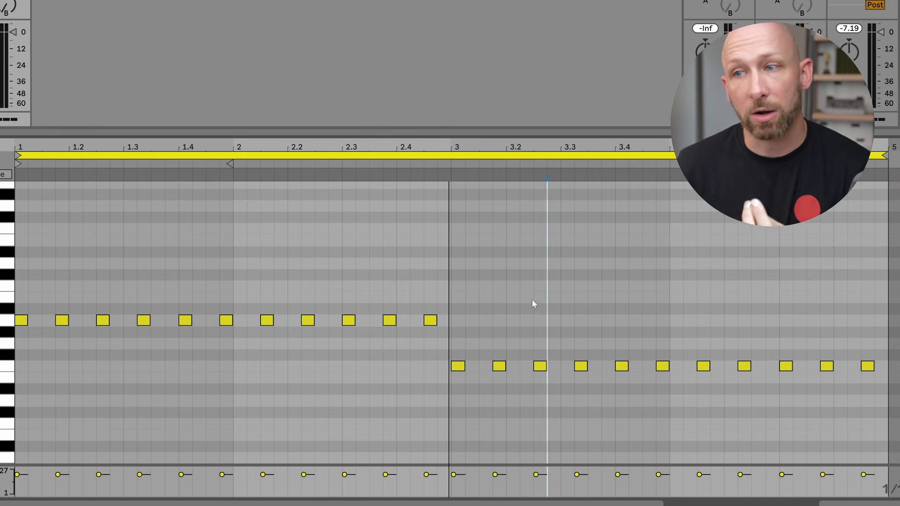
# Play the clip to audition the transposed pattern.
pyautogui.press('space')
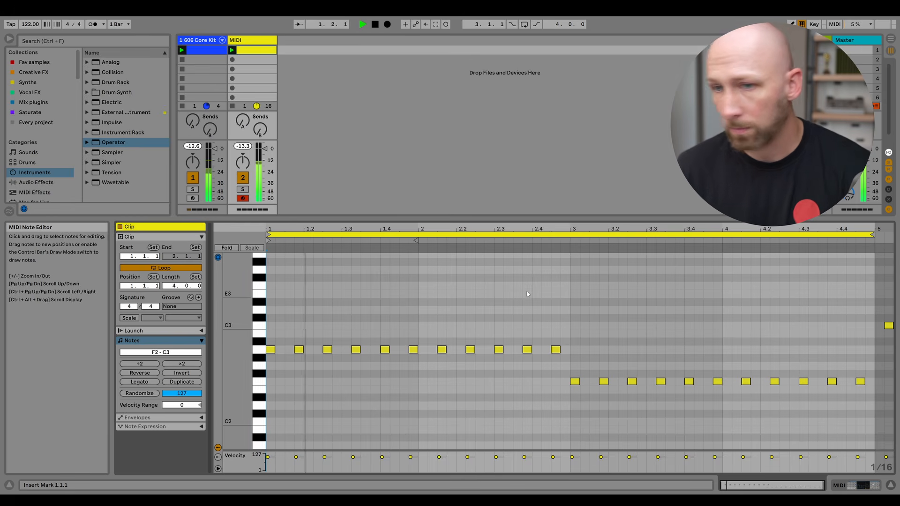
pyautogui.scroll(1, 561, 315)
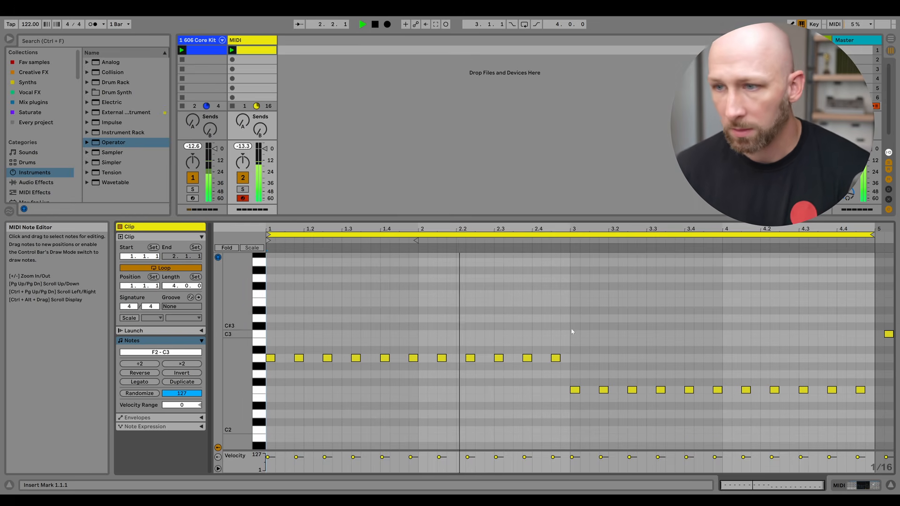
pyautogui.scroll(-1, 572, 347)
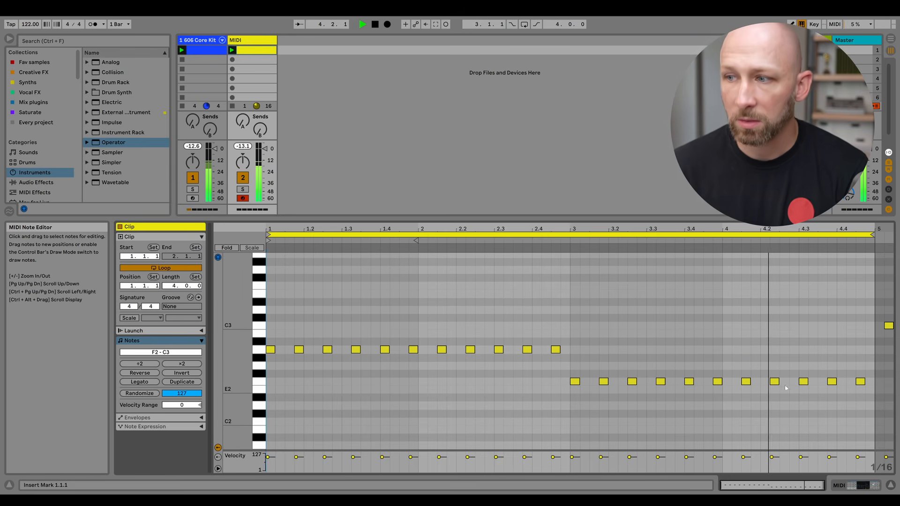
pyautogui.press('space')
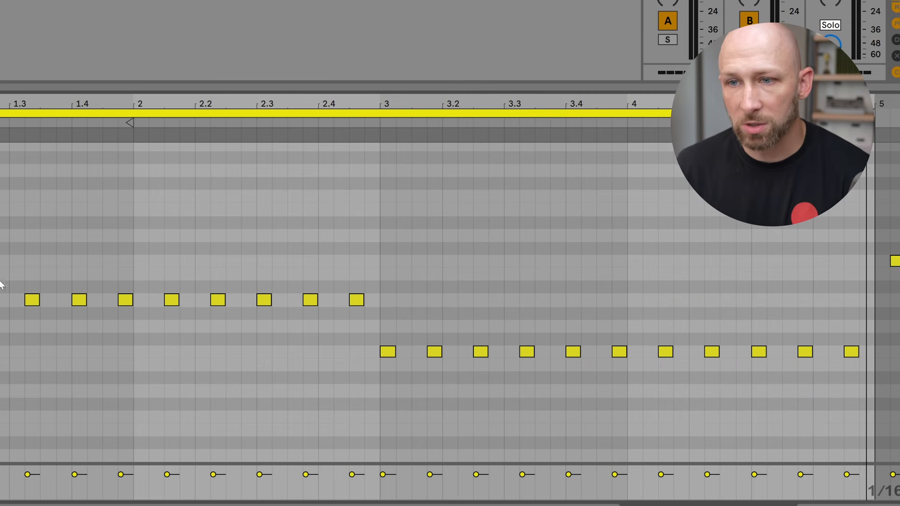
# Select the last five notes of the clip and transpose them down one semitone to E2.
pyautogui.moveTo(649, 324); pyautogui.dragTo(837, 378)
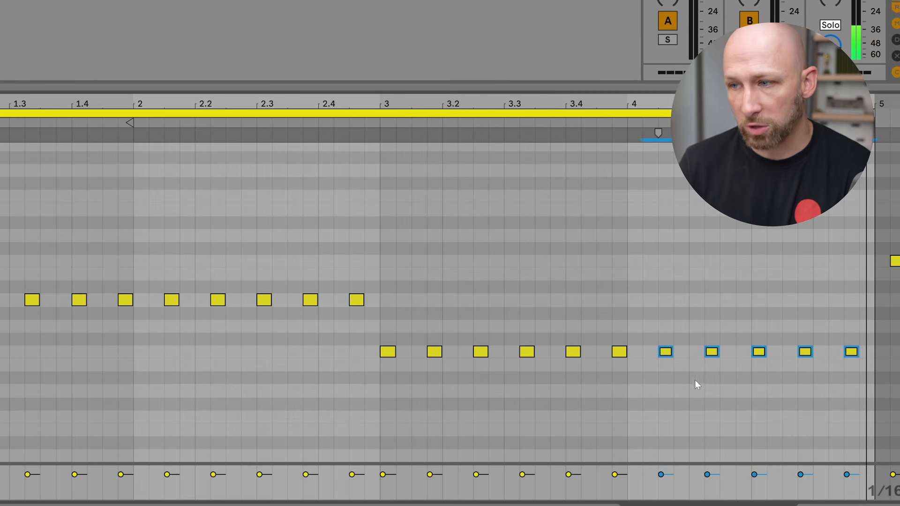
pyautogui.press('Down')
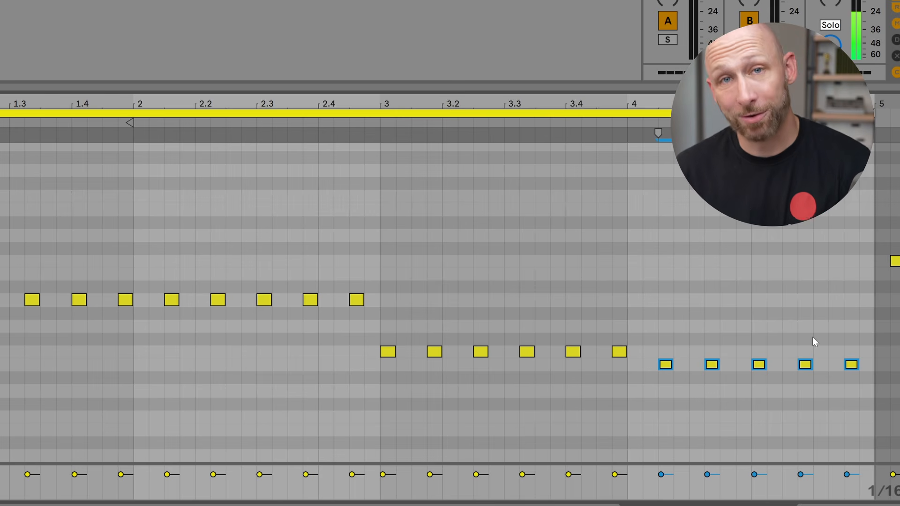
pyautogui.click(720, 330)
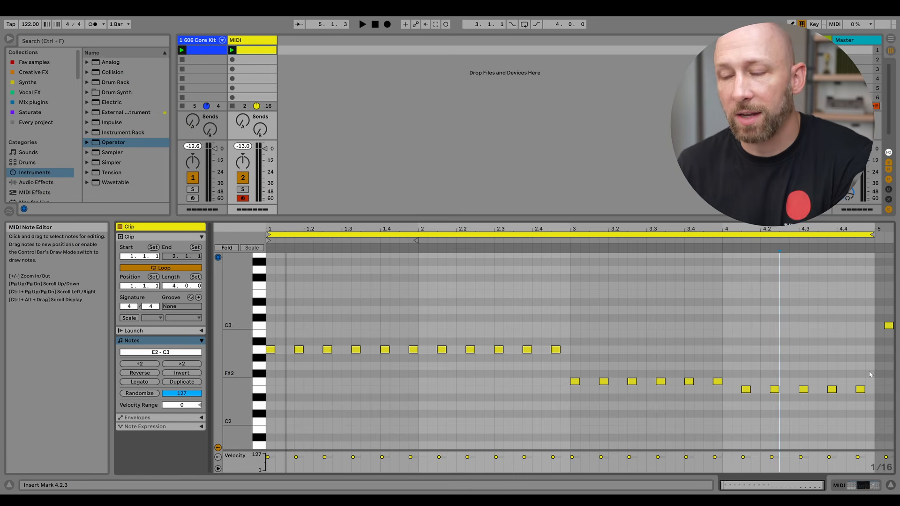
# Add a sixteenth-length C3 note at 2.4.2 and an E3 note at 2.4.4.
pyautogui.doubleClick(547, 334)
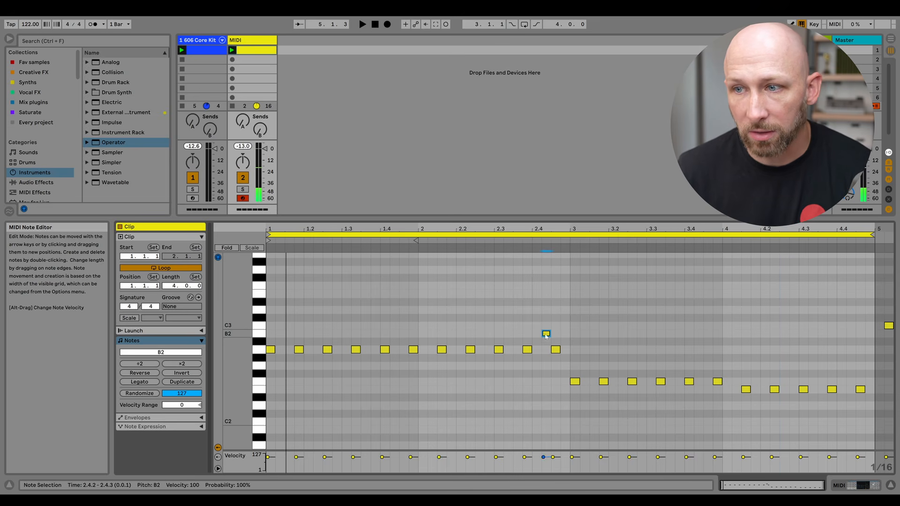
pyautogui.press('Up')
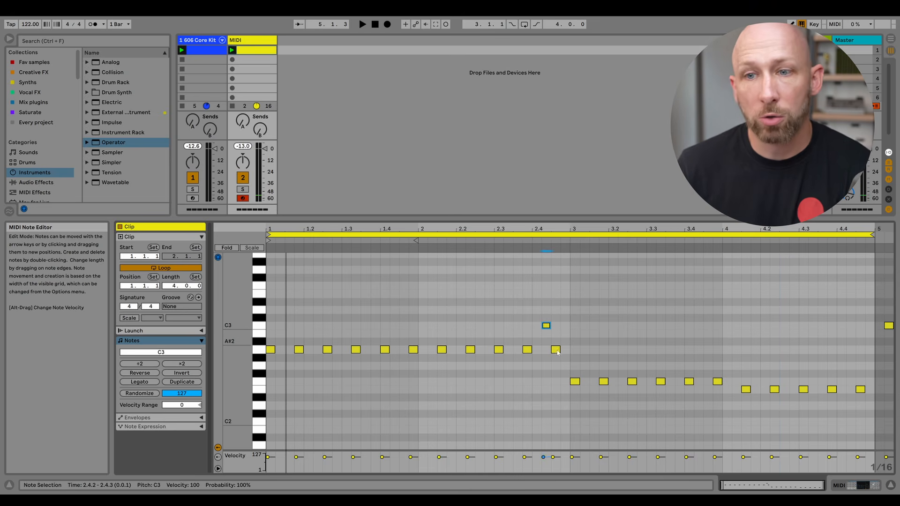
pyautogui.doubleClick(565, 294)
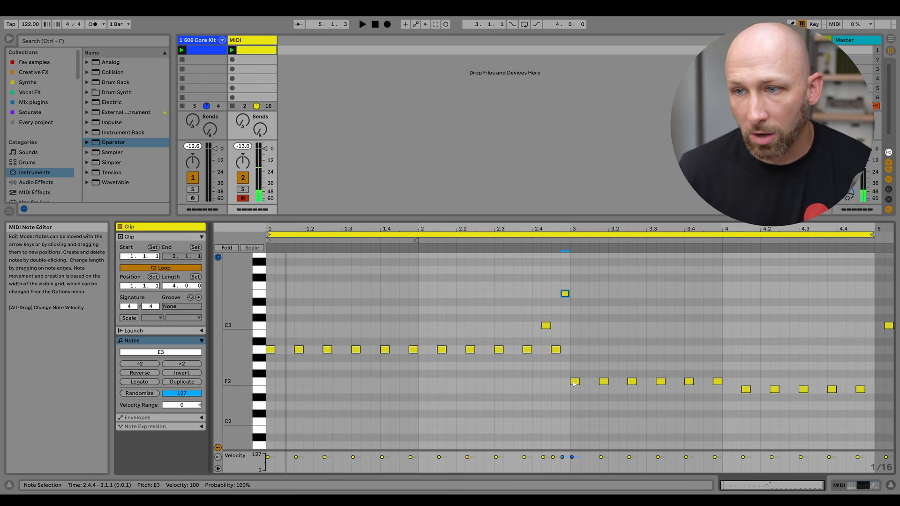
# Add sixteenth-length notes A2 at 3.4.3, G2 at 4.4.2 and B2 at 4.4.4.
pyautogui.doubleClick(709, 351)
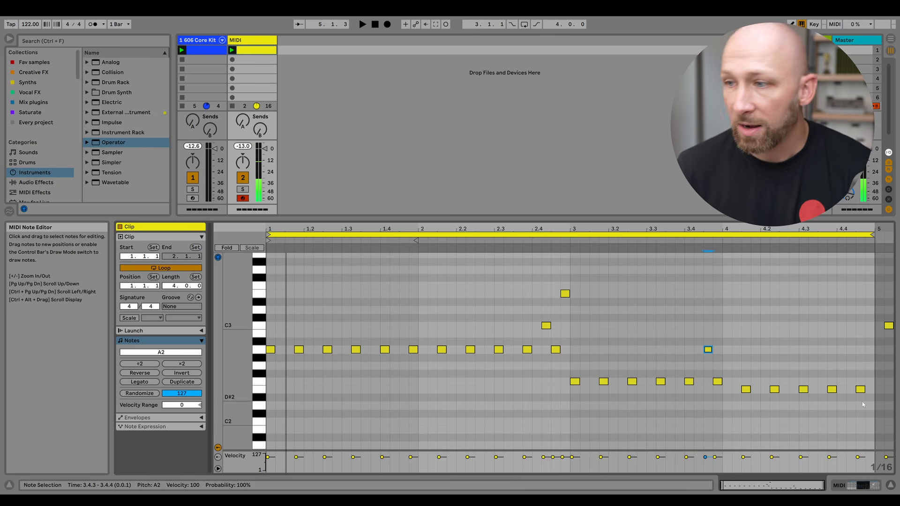
pyautogui.doubleClick(852, 366)
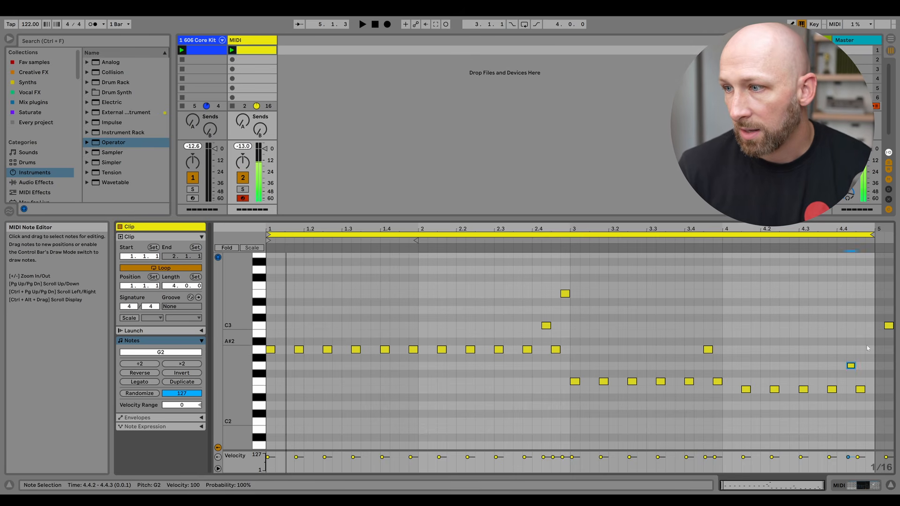
pyautogui.doubleClick(870, 334)
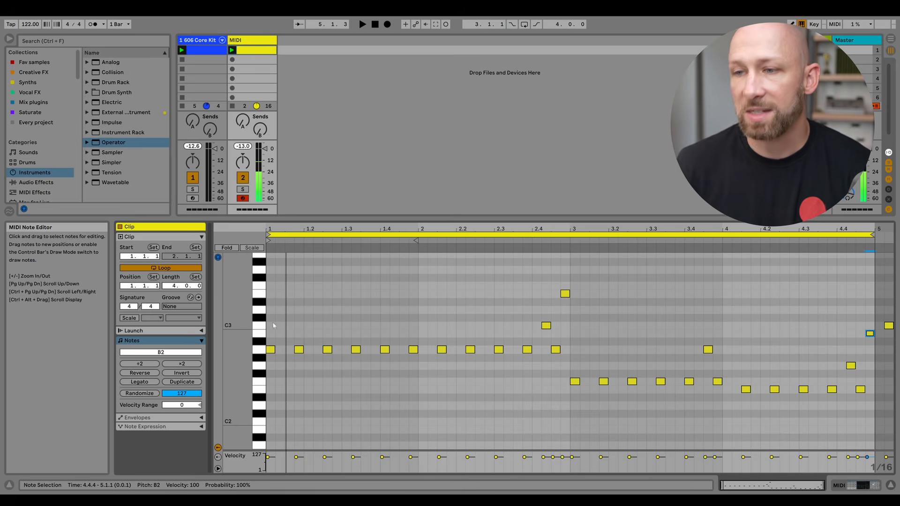
# Play the clip to hear the added notes.
pyautogui.press('space')
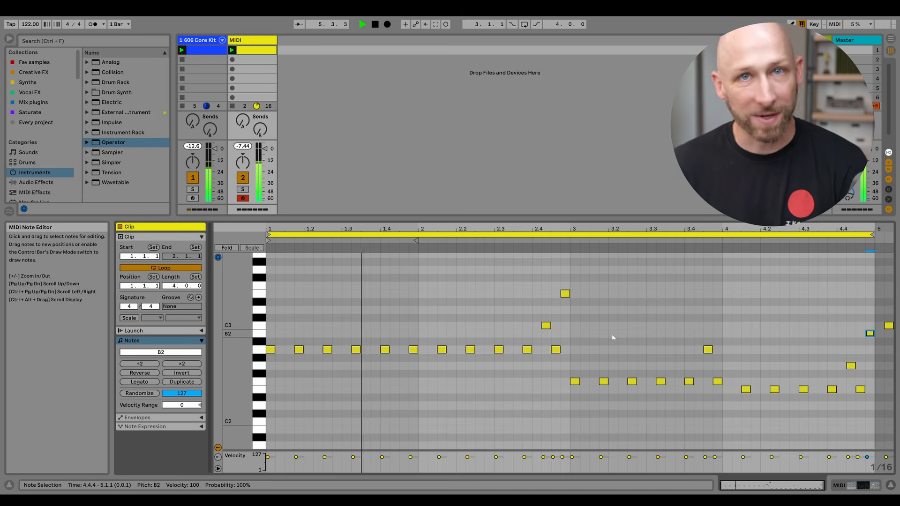
pyautogui.press('space')
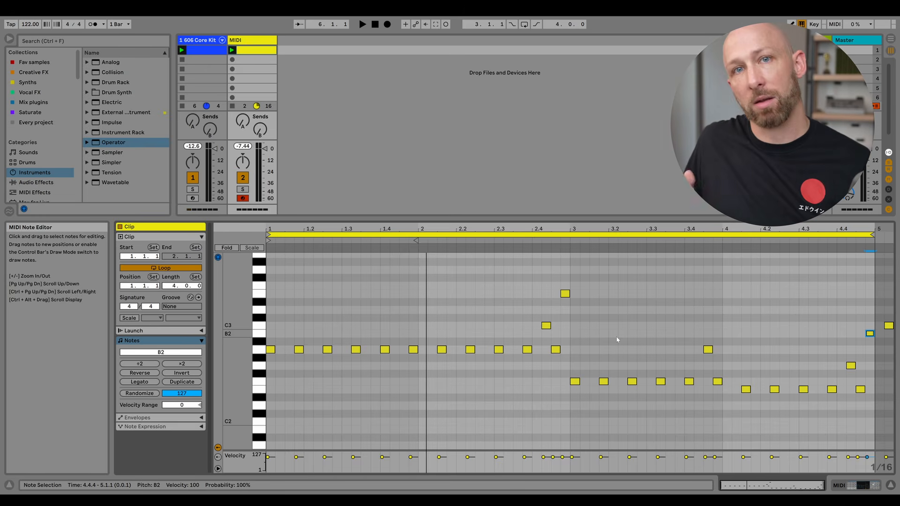
pyautogui.click(361, 328)
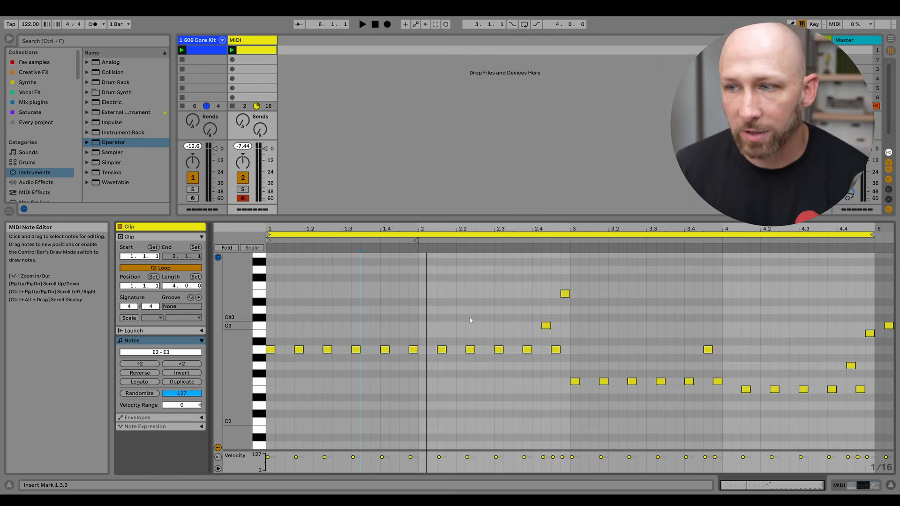
pyautogui.click(484, 303)
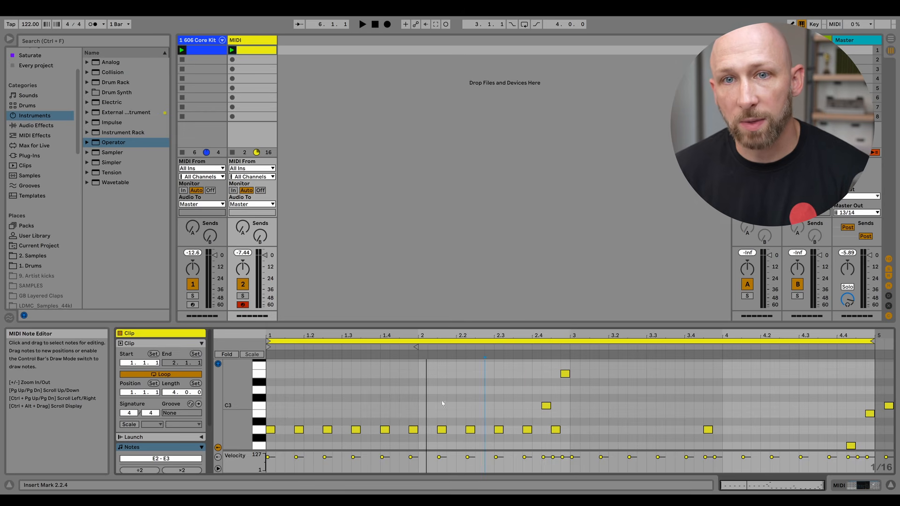
# Apply the Funk Modern 16ths groove from the Grooves browser to the MIDI clip.
pyautogui.click(30, 186)
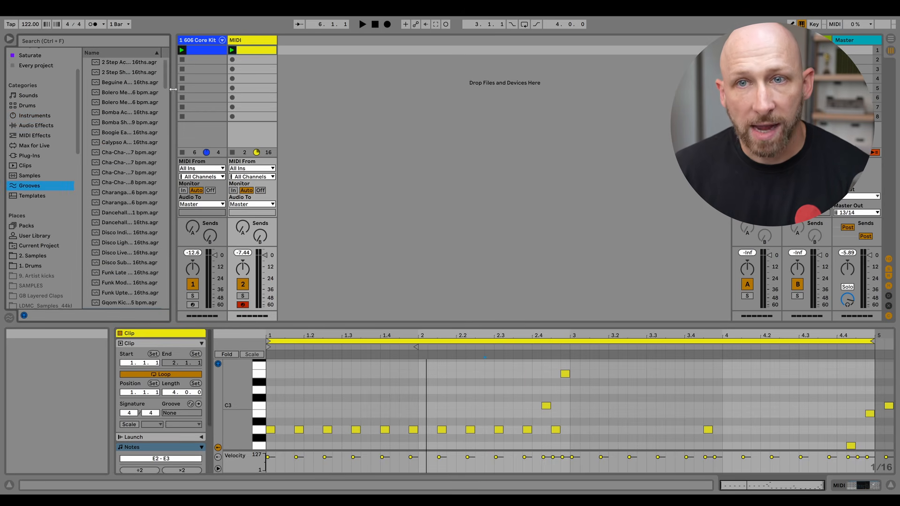
pyautogui.moveTo(173, 89); pyautogui.dragTo(219, 86)
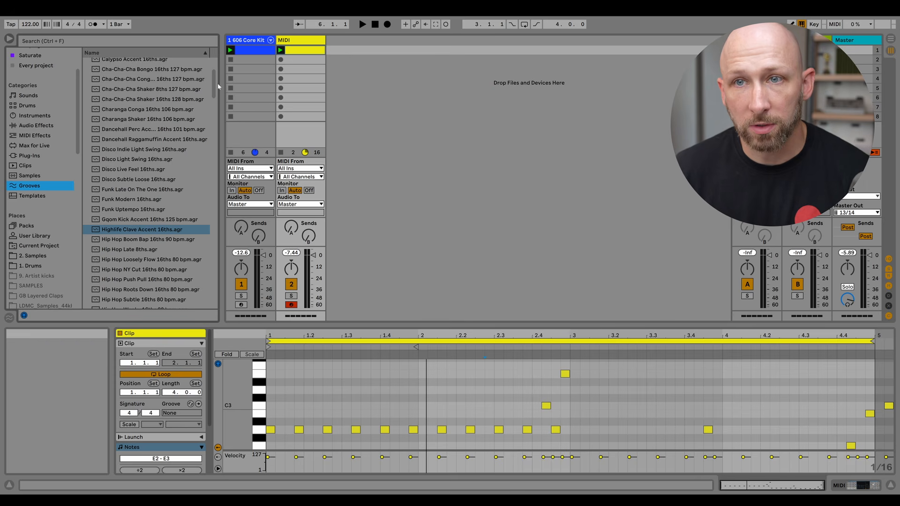
pyautogui.scroll(2, 110, 236)
pyautogui.moveTo(113, 223); pyautogui.dragTo(301, 374)
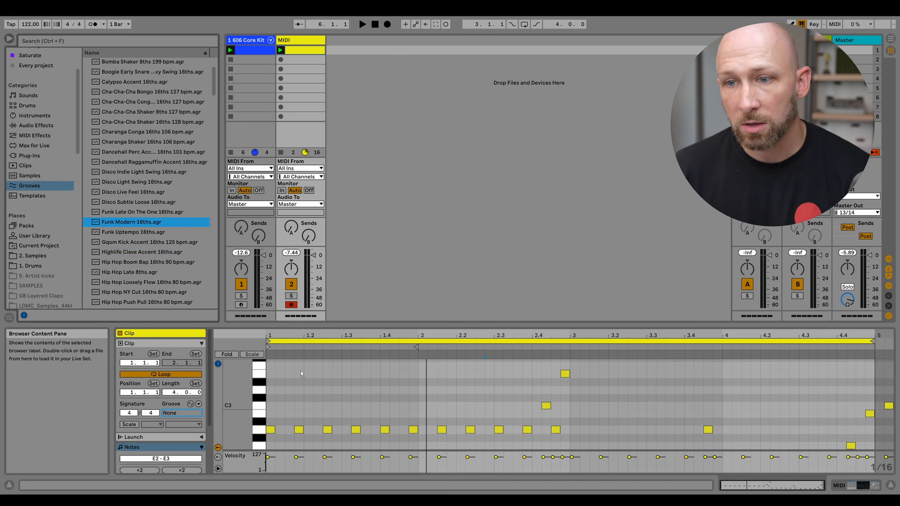
pyautogui.moveTo(431, 419); pyautogui.dragTo(427, 415)
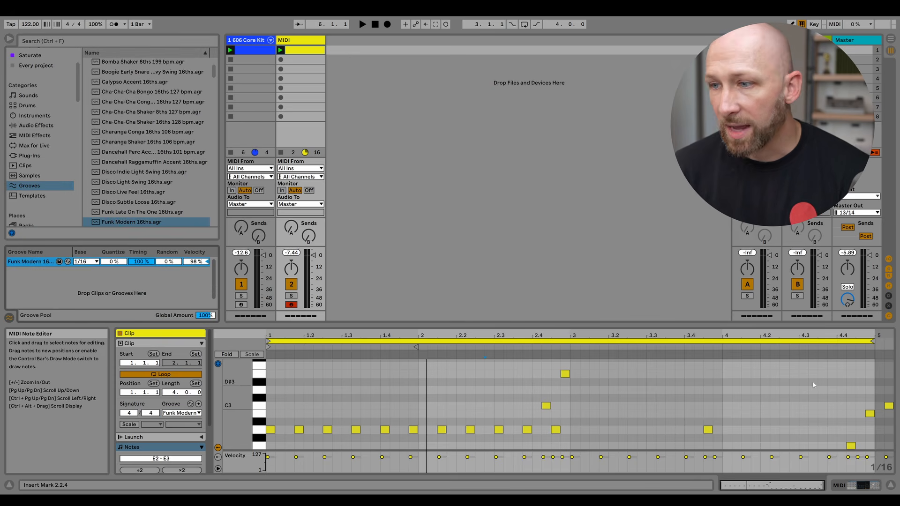
# Commit the Funk Modern groove to the clip's notes and undo the commit.
pyautogui.scroll(-3, 684, 413)
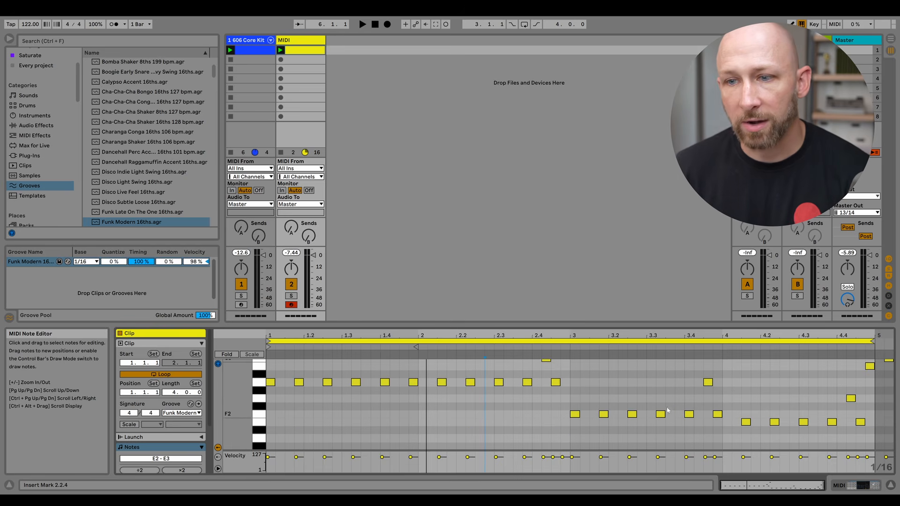
pyautogui.scroll(2, 493, 395)
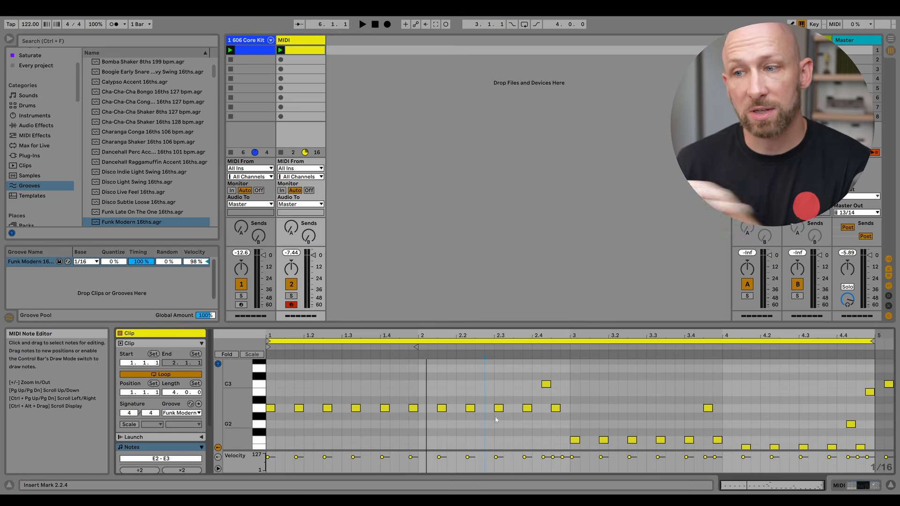
pyautogui.click(549, 385)
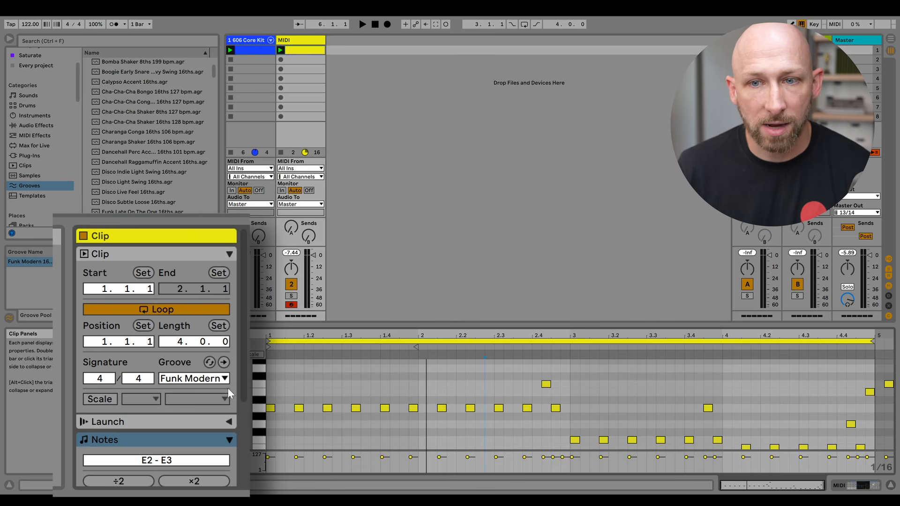
pyautogui.click(745, 447)
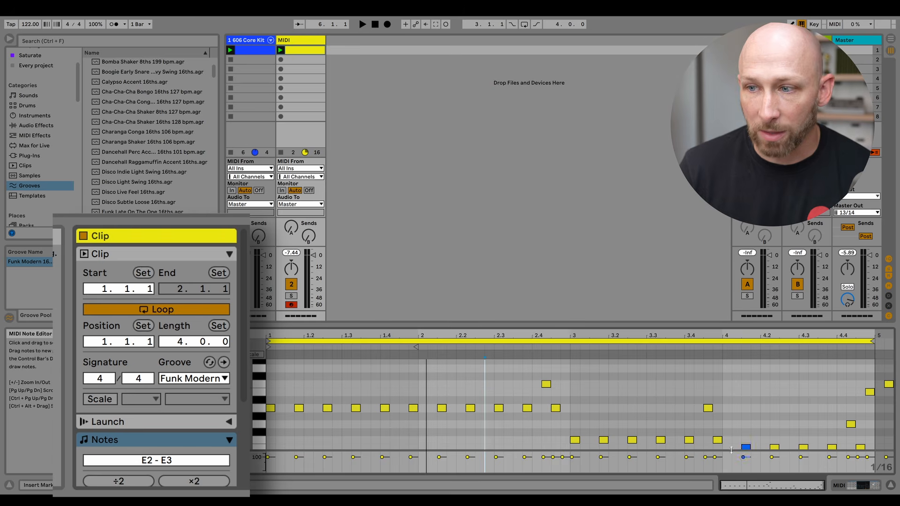
pyautogui.click(224, 363)
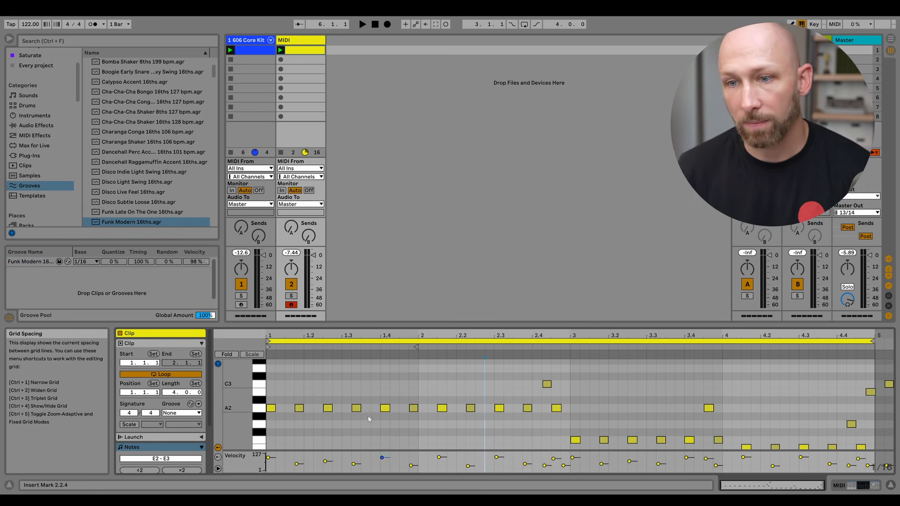
pyautogui.hotkey('ctrl', 'z')
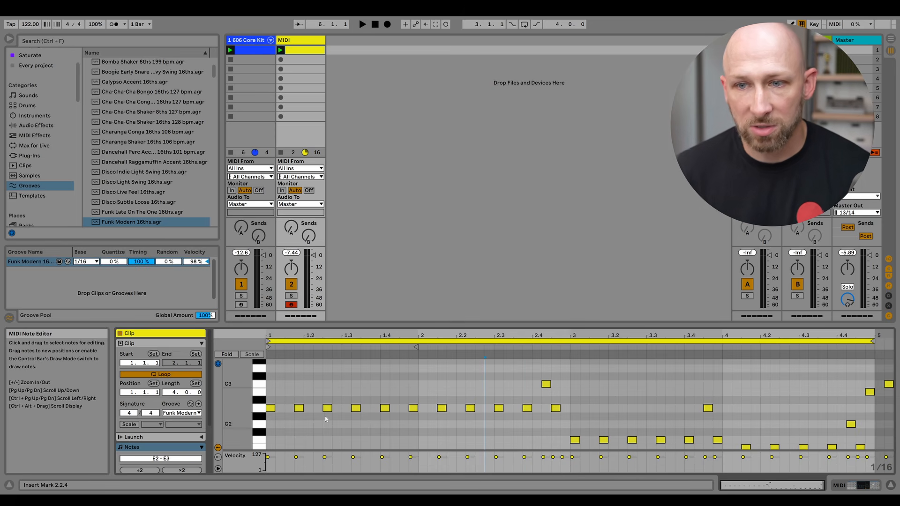
# Play the clip and lower the groove's Timing to 42 % and Velocity to 39 %.
pyautogui.scroll(-2, 761, 411)
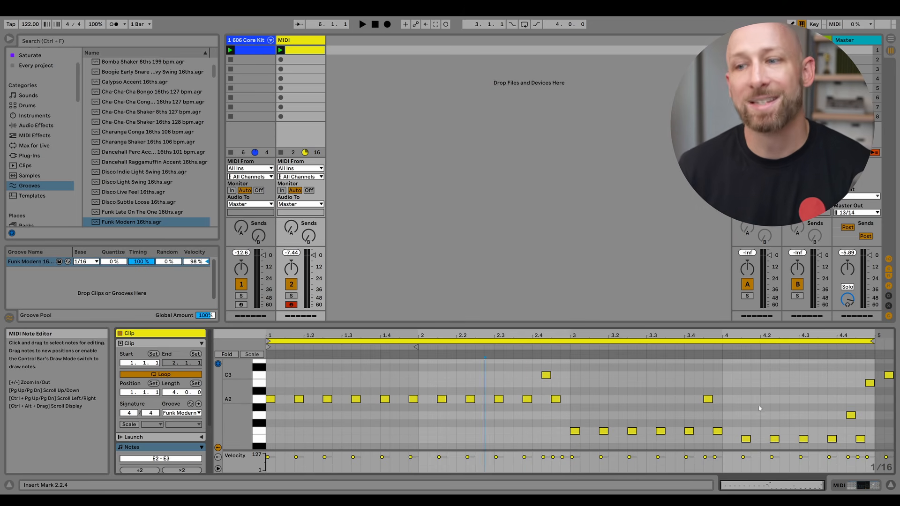
pyautogui.press('space')
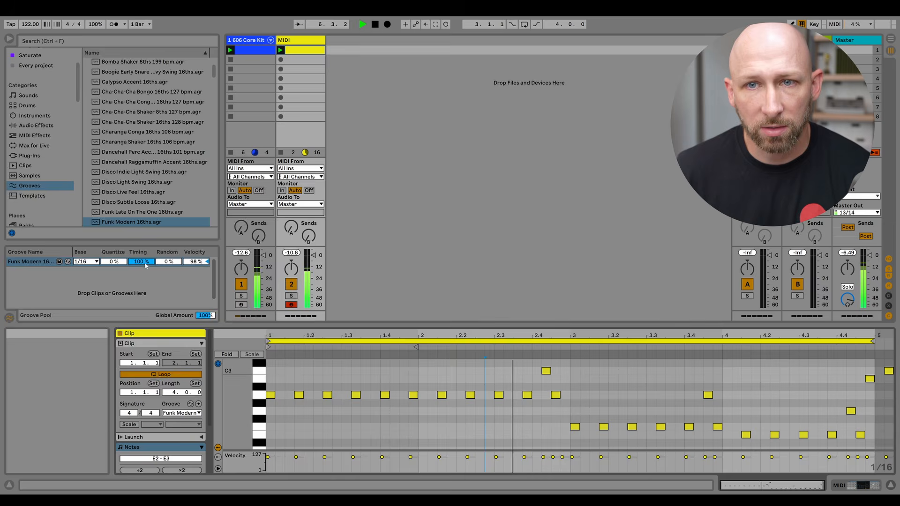
pyautogui.moveTo(396, 230); pyautogui.dragTo(396, 263)
pyautogui.moveTo(295, 225); pyautogui.dragTo(295, 254)
pyautogui.moveTo(421, 231); pyautogui.dragTo(421, 223)
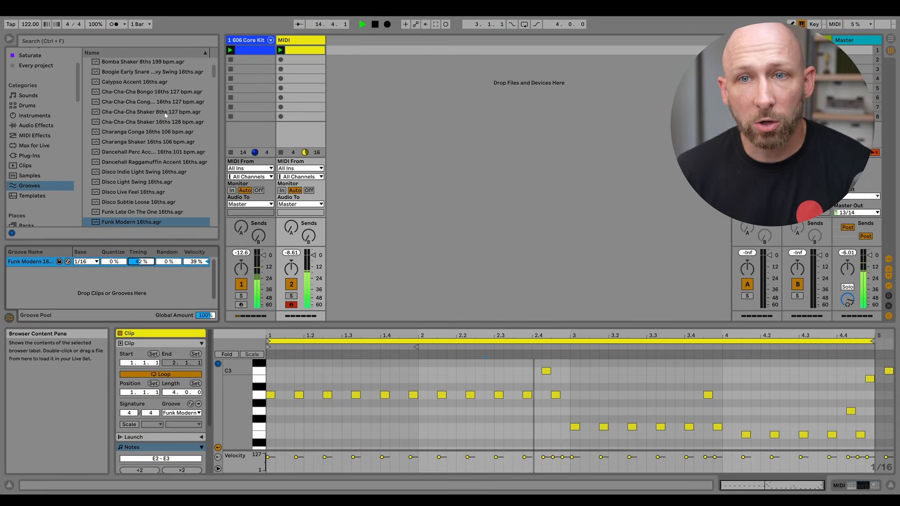
pyautogui.scroll(-5, 134, 184)
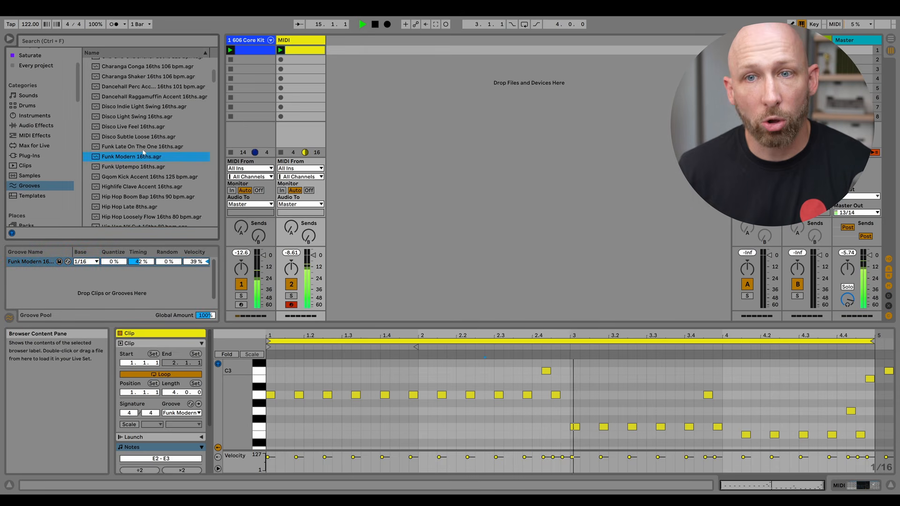
# Audition the Highlife Clave Accent 16ths groove on the clip, then reapply the Funk Modern 16ths groove.
pyautogui.doubleClick(133, 183)
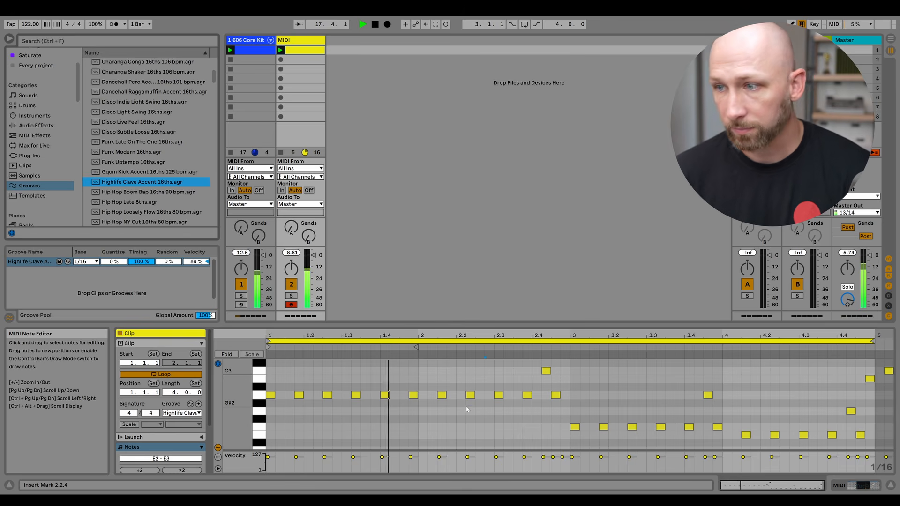
pyautogui.press('space')
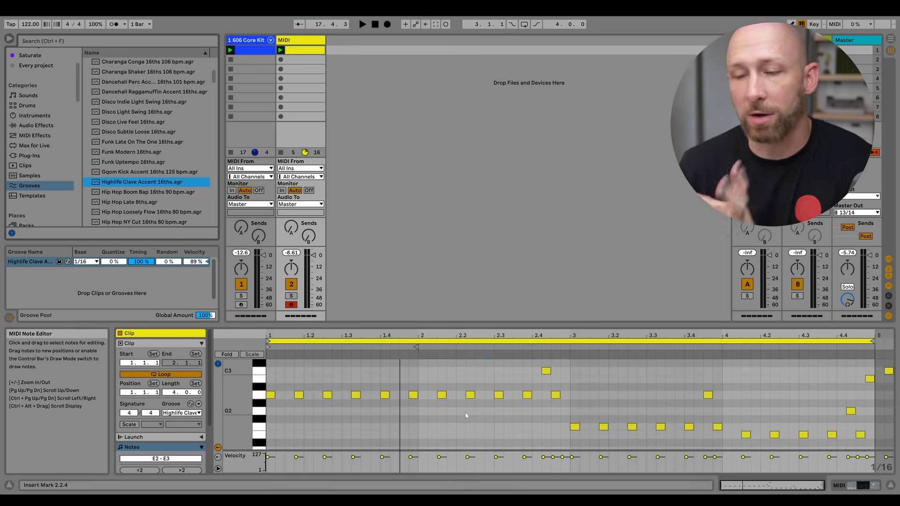
pyautogui.doubleClick(122, 152)
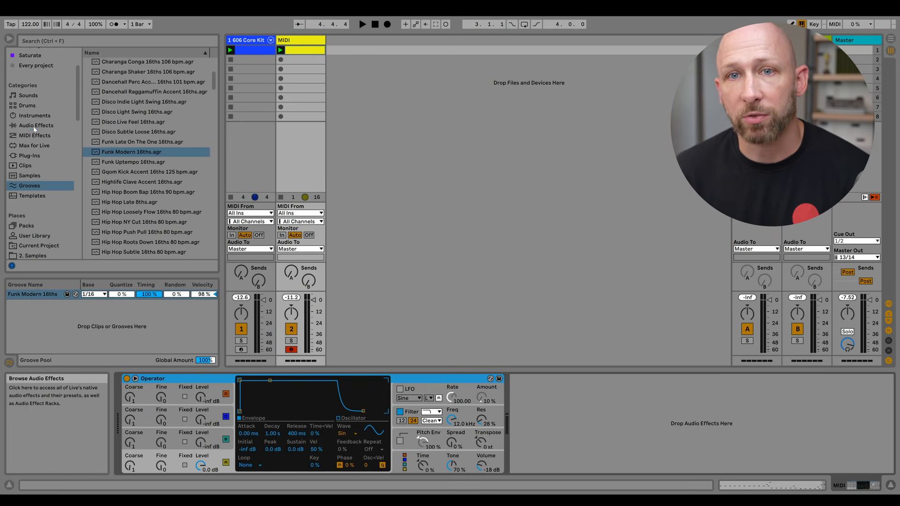
# Load the Wavetable instrument onto the MIDI track in place of Operator.
pyautogui.click(34, 115)
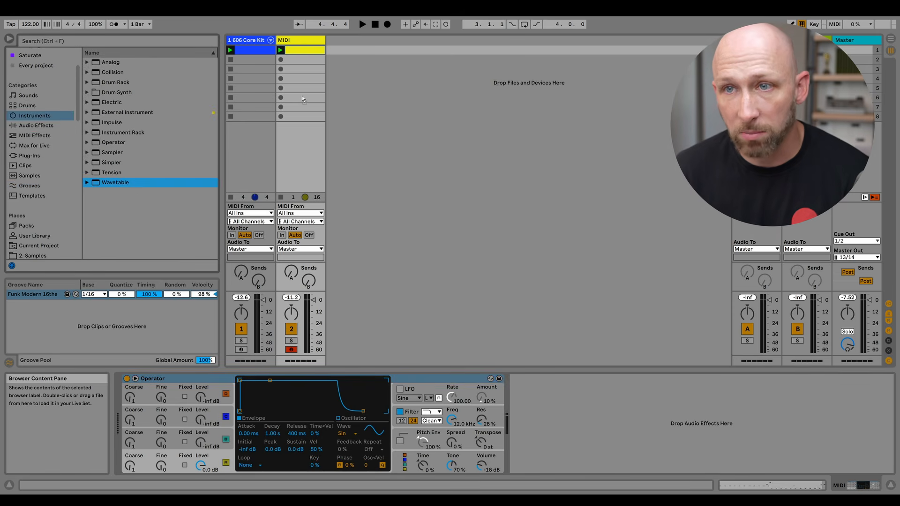
pyautogui.moveTo(303, 96); pyautogui.dragTo(302, 95)
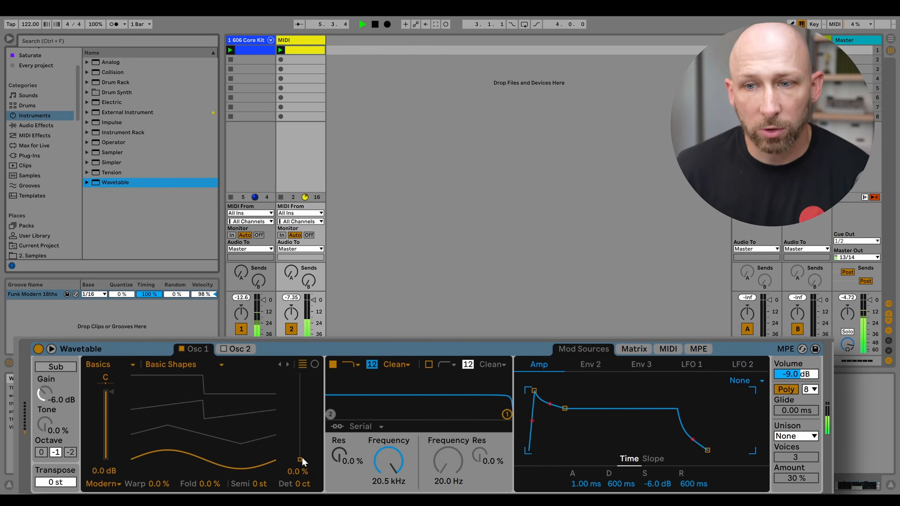
# Set Oscillator 1's wavetable position to 100%.
pyautogui.moveTo(300, 462); pyautogui.dragTo(300, 412)
pyautogui.moveTo(300, 412); pyautogui.dragTo(301, 407)
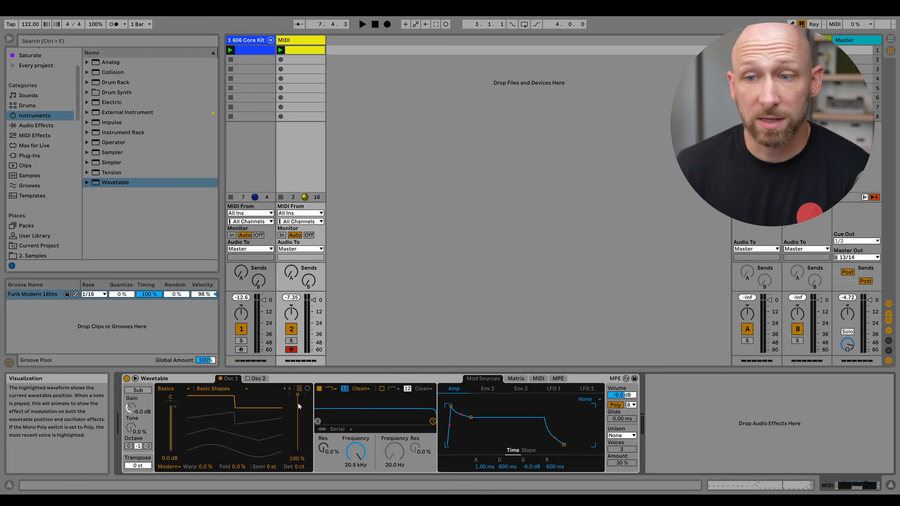
# Play the clip while lowering the filter frequency to 189 Hz and raising resonance to 31%.
pyautogui.press('space')
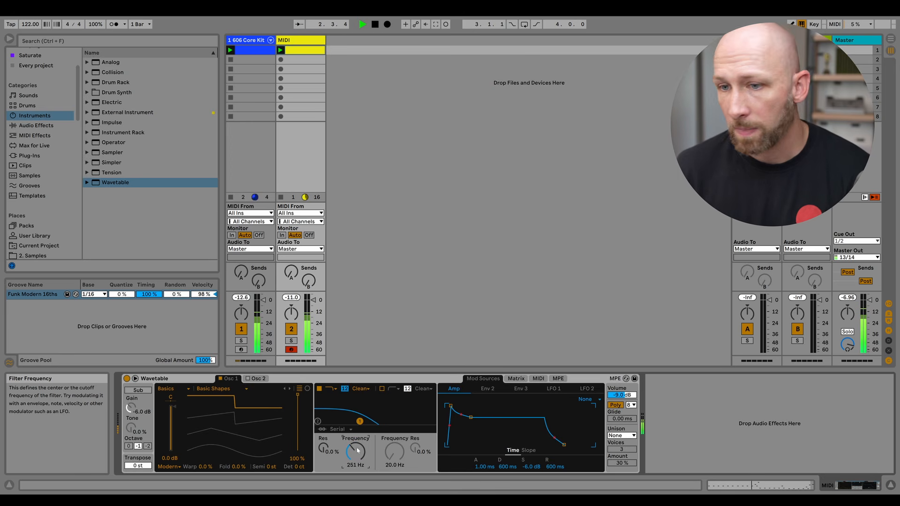
pyautogui.moveTo(360, 421); pyautogui.dragTo(356, 416)
pyautogui.press('space')
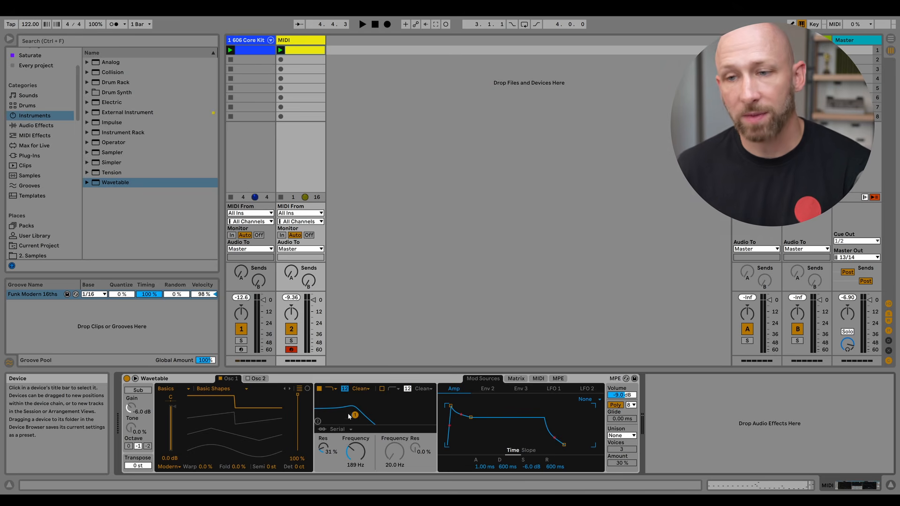
# Shape Env 2 with a 199 ms decay and 0% sustain.
pyautogui.click(491, 389)
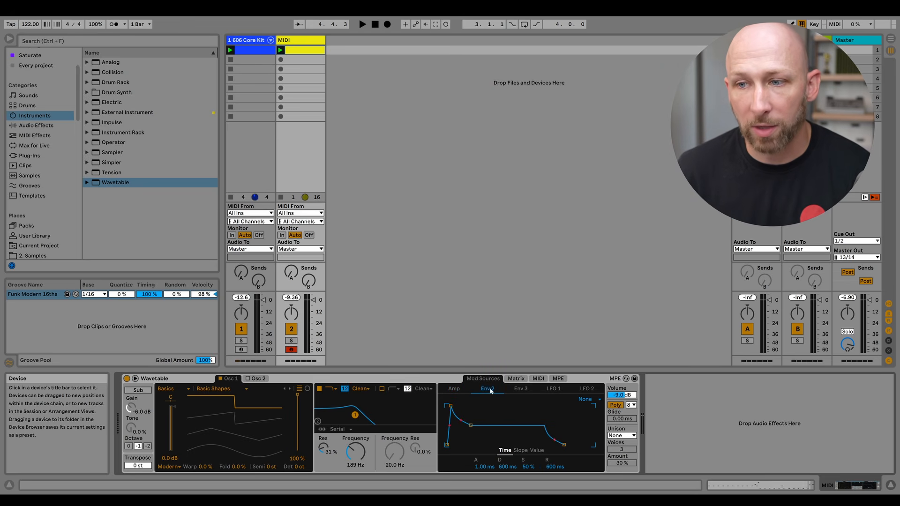
pyautogui.moveTo(472, 428); pyautogui.dragTo(465, 445)
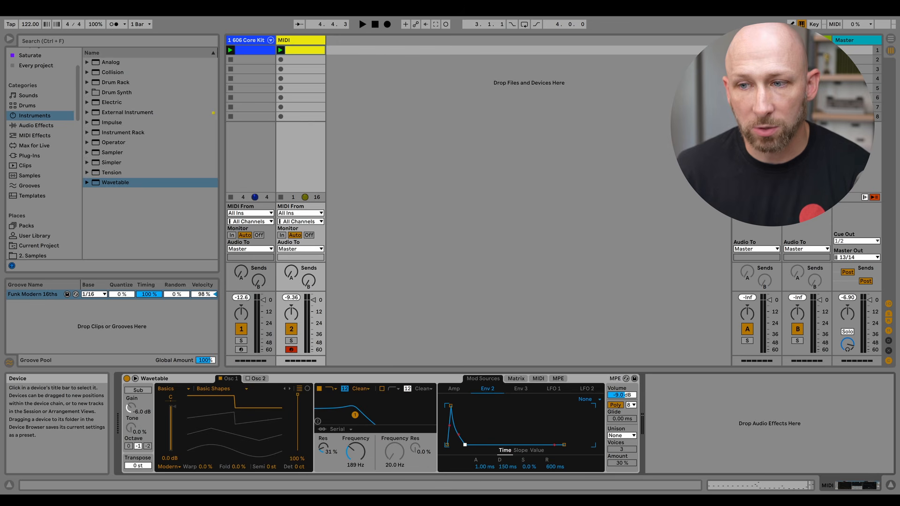
# Route Env 2 to Filter 1 Freq at an amount of 41 in the modulation matrix and play the clip.
pyautogui.click(516, 379)
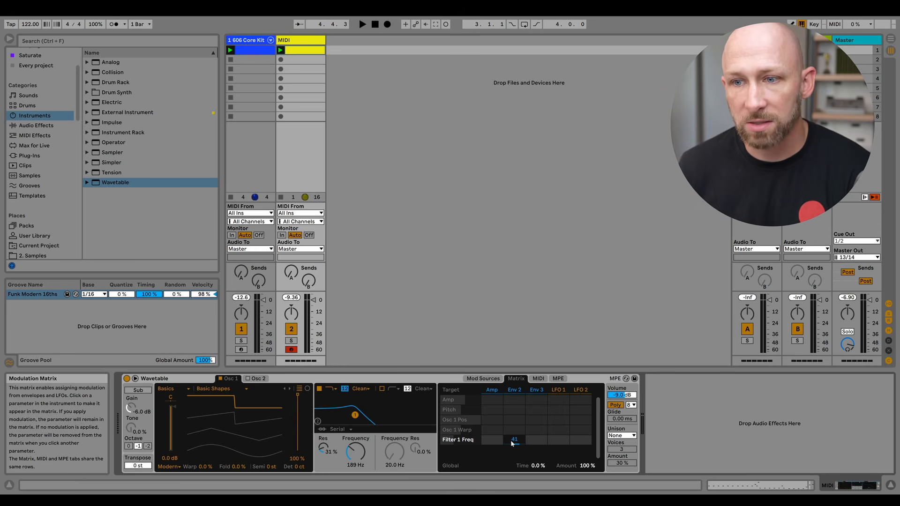
pyautogui.press('space')
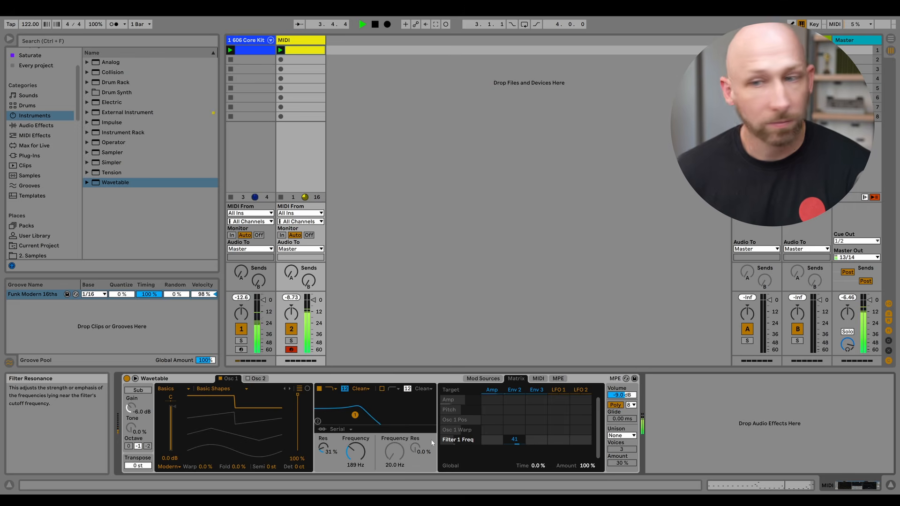
pyautogui.press('space')
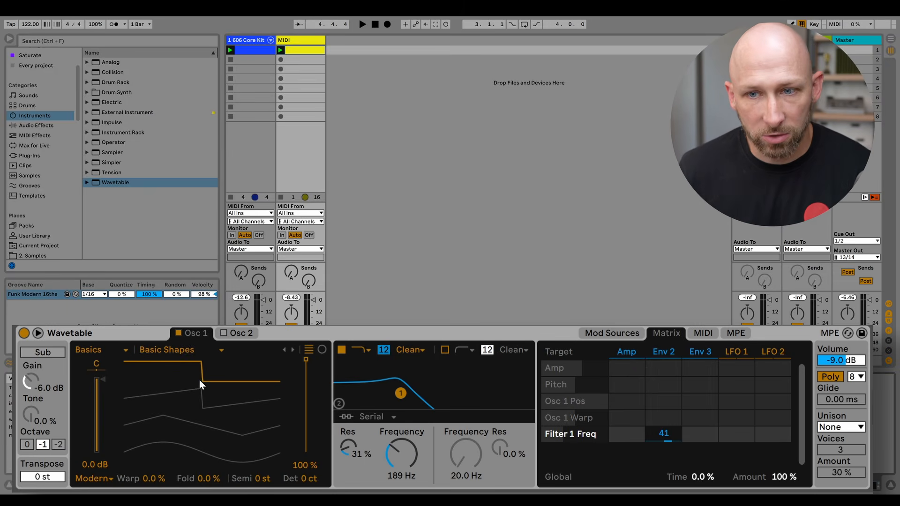
# Set the wavetable position to 92% and switch the wavetable category to Formant.
pyautogui.moveTo(300, 366); pyautogui.dragTo(296, 370)
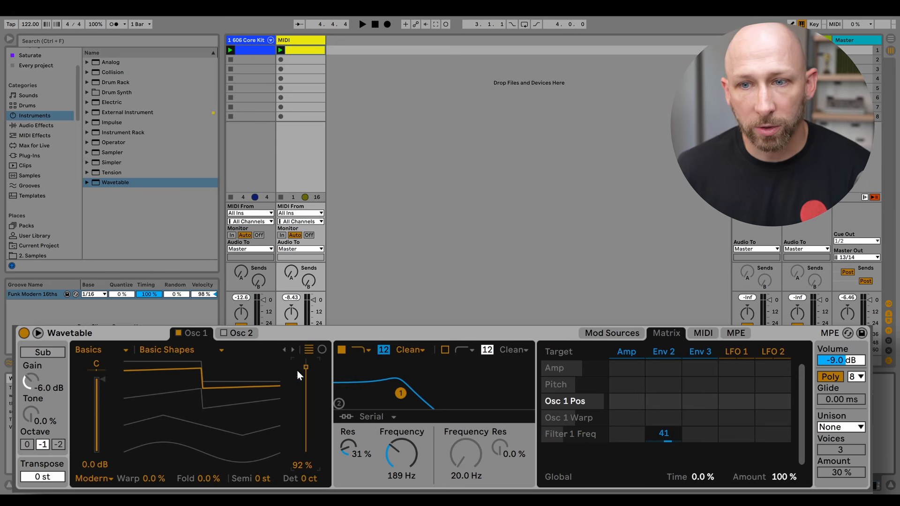
pyautogui.click(164, 352)
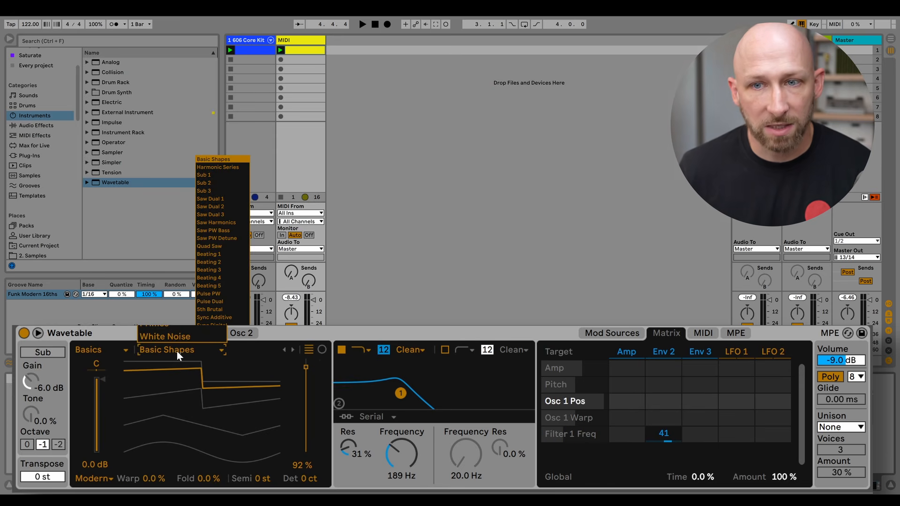
pyautogui.click(113, 349)
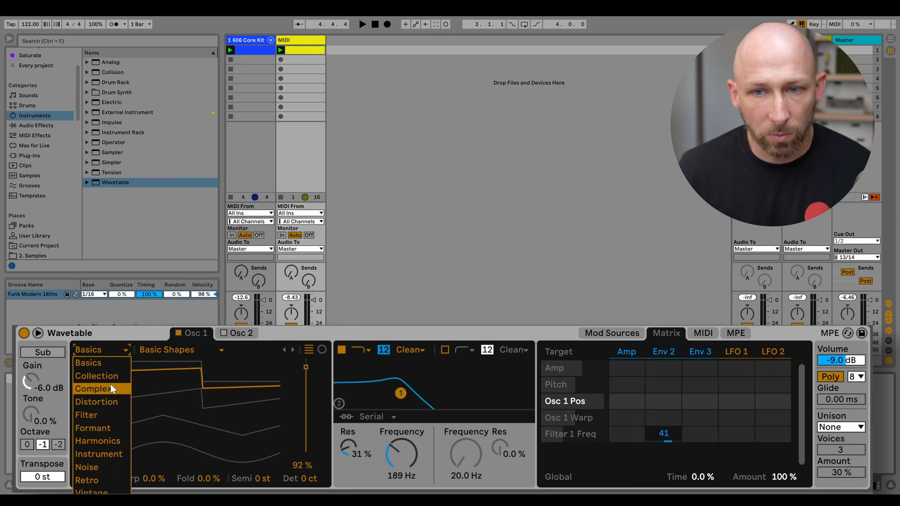
pyautogui.click(103, 429)
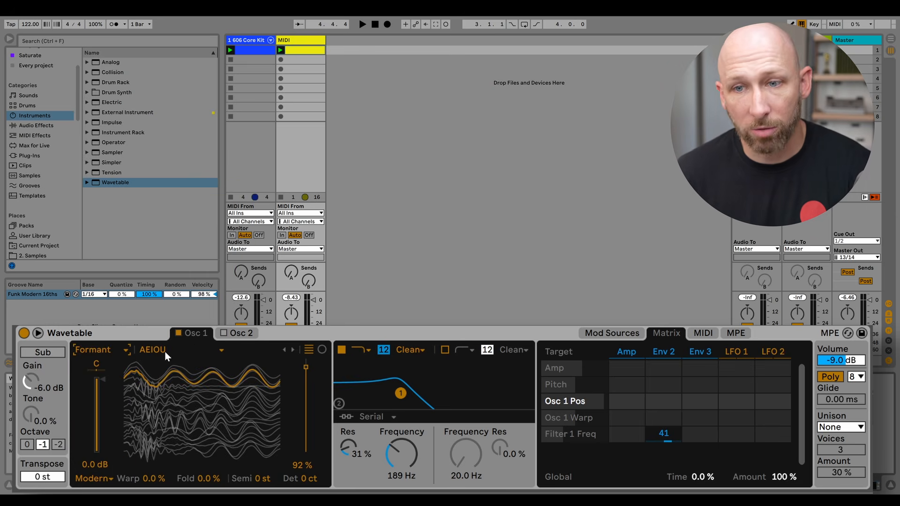
# Lower the wavetable position to about 9% and play the clip.
pyautogui.moveTo(305, 370); pyautogui.dragTo(306, 446)
pyautogui.press('space')
# Select the Harsh Vowel wavetable and raise the wavetable position to 91% while playing.
pyautogui.press('space')
pyautogui.click(173, 347)
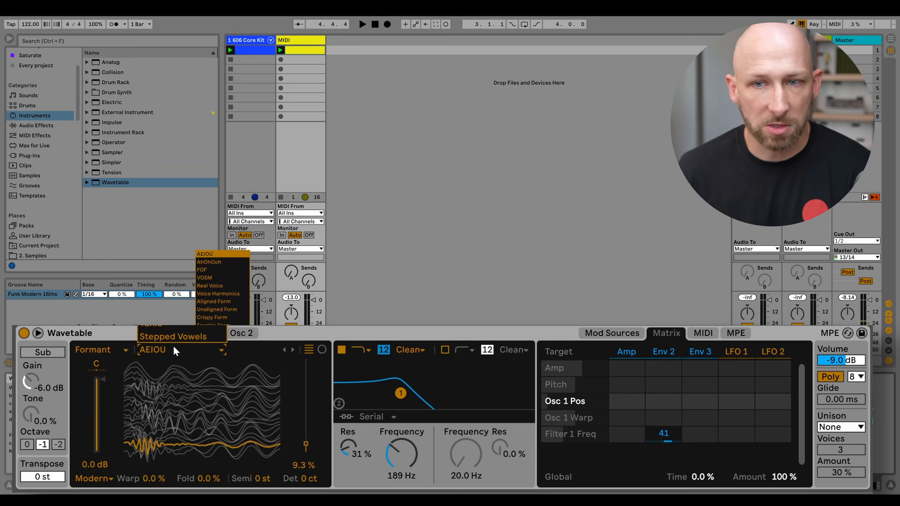
pyautogui.click(213, 334)
pyautogui.press('space')
pyautogui.moveTo(305, 446); pyautogui.dragTo(306, 368)
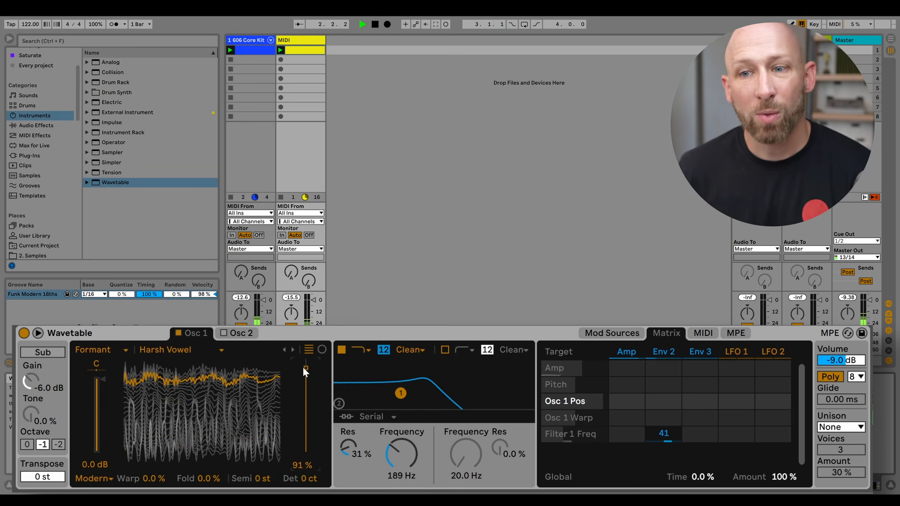
pyautogui.press('space')
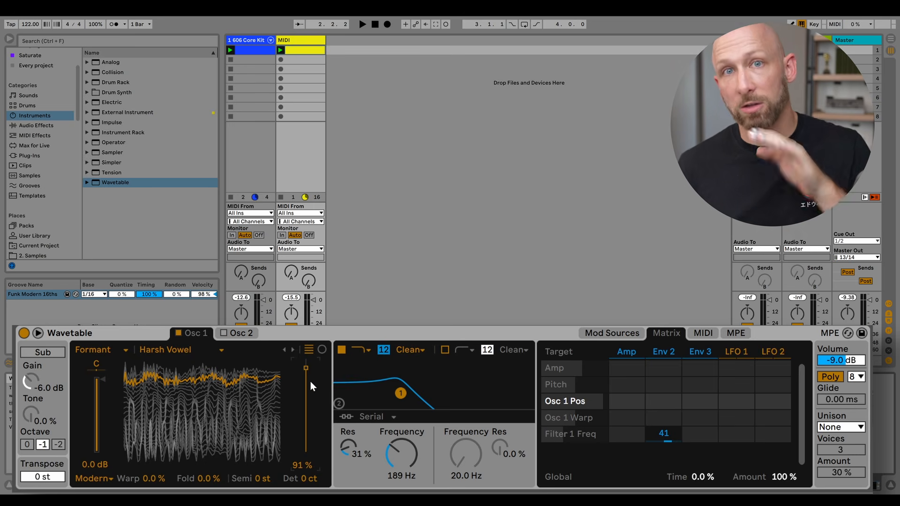
# Open the MIDI clip, select all notes and transpose them down two octaves.
pyautogui.doubleClick(310, 52)
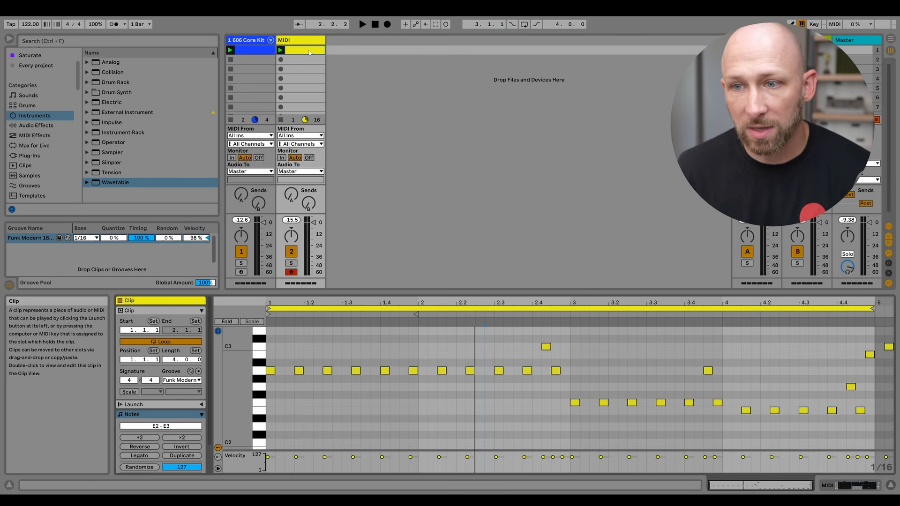
pyautogui.hotkey('ctrl', 'a')
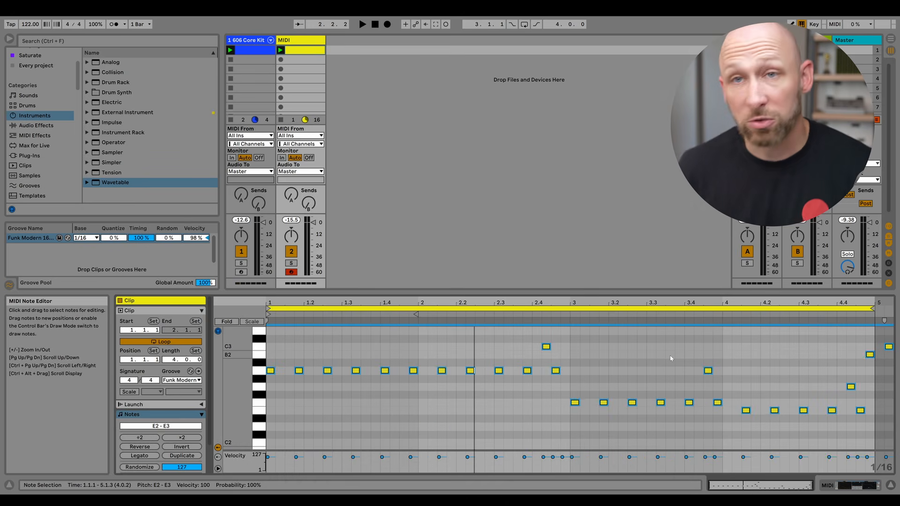
pyautogui.hotkey('shift', 'Down')
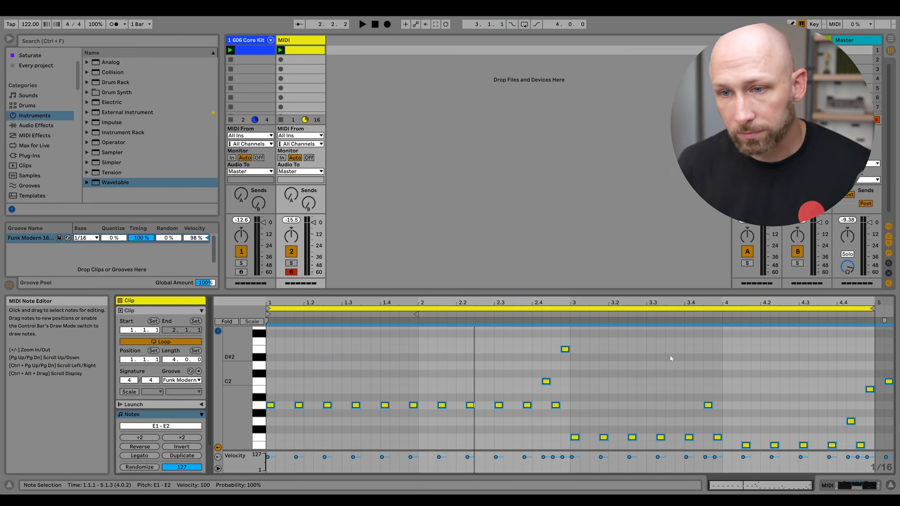
pyautogui.press('space')
pyautogui.hotkey('shift', 'Down')
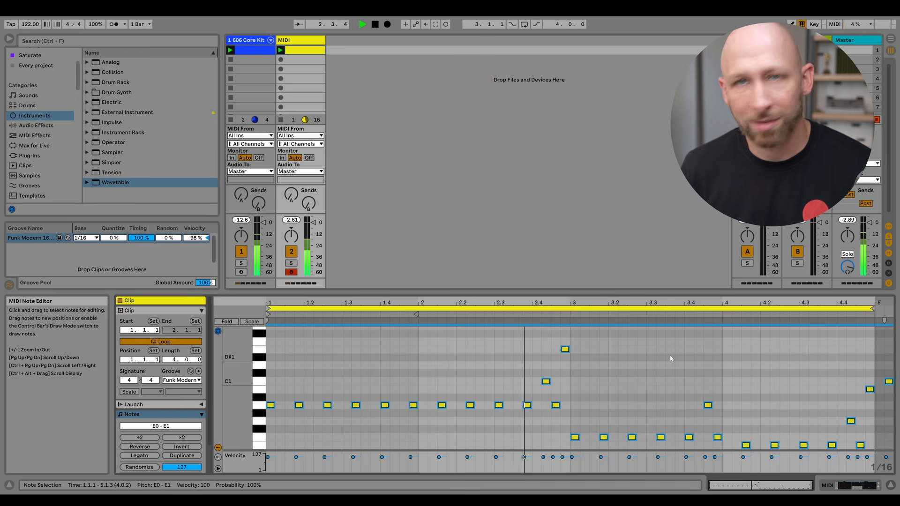
pyautogui.hotkey('shift', 'Down')
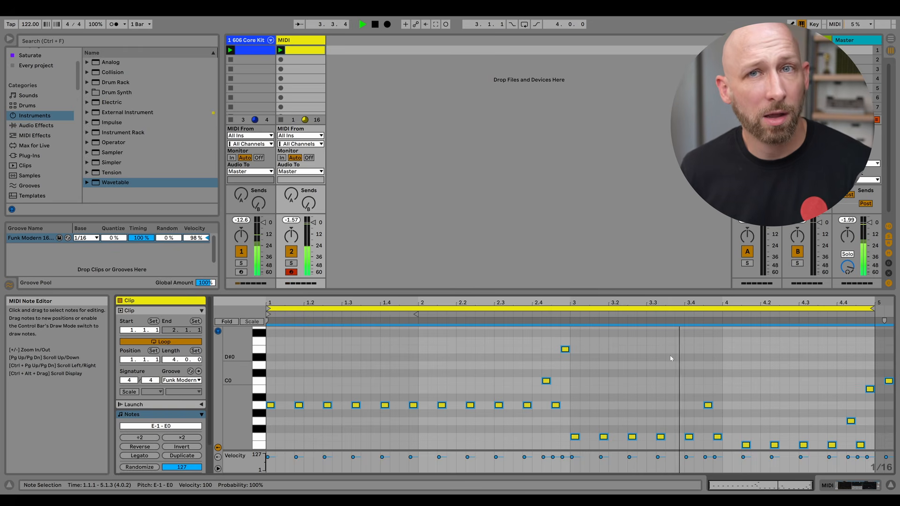
pyautogui.hotkey('shift', 'Up')
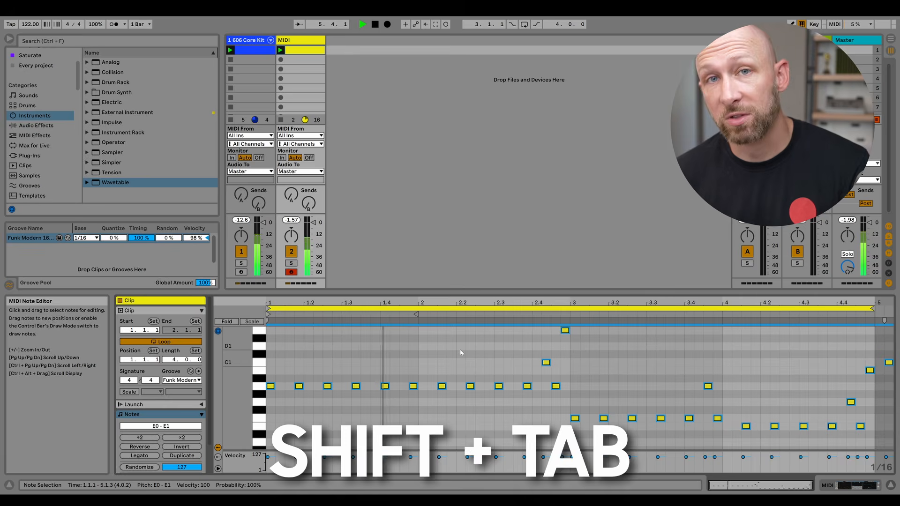
# Return to Wavetable and lower the filter frequency to 145 Hz.
pyautogui.hotkey('shift', 'Tab')
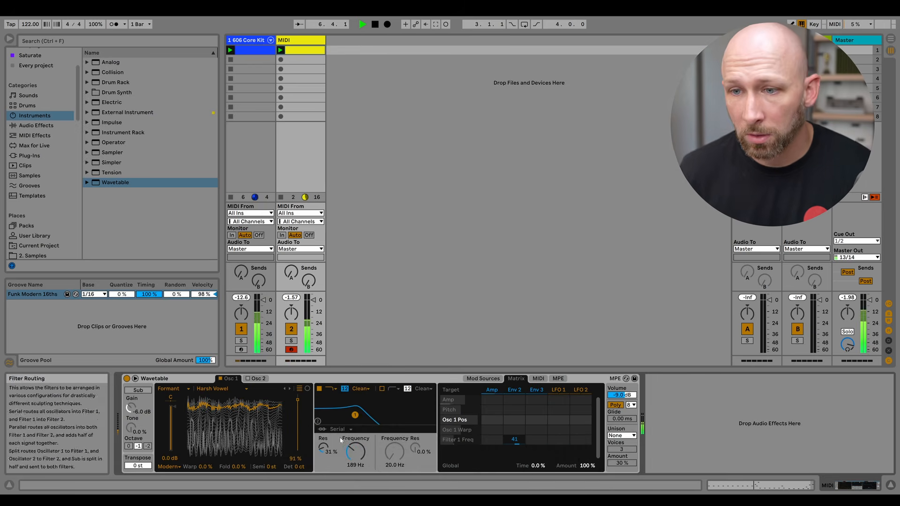
pyautogui.moveTo(396, 444)
pyautogui.mouseDown()
pyautogui.moveTo(397, 465)
pyautogui.moveTo(396, 457)
pyautogui.mouseUp()
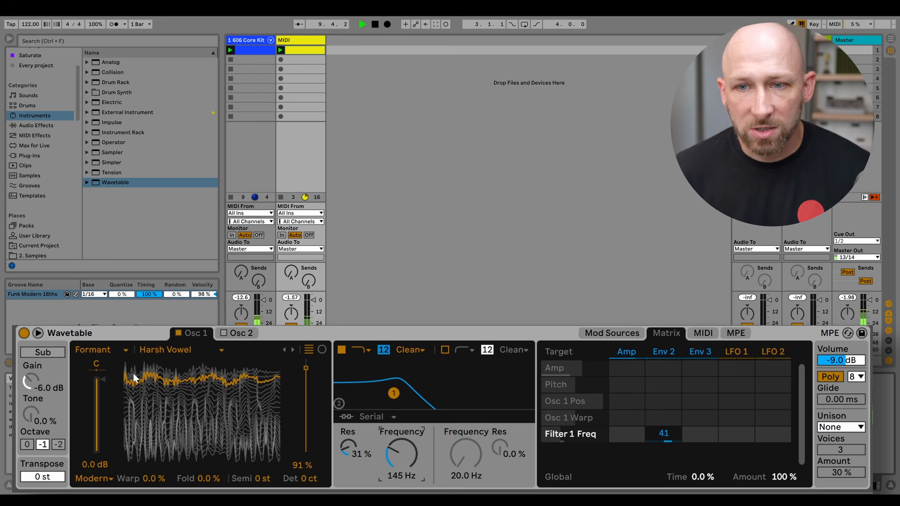
# Set the wavetable position to 70% and modulate Osc 1 Pos with Env 2 at 45 in the matrix.
pyautogui.moveTo(305, 368); pyautogui.dragTo(308, 399)
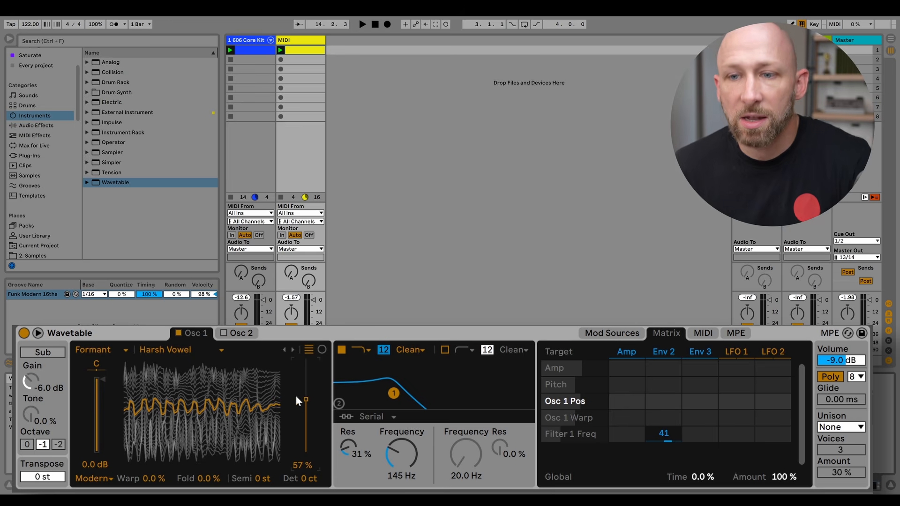
pyautogui.moveTo(305, 401)
pyautogui.mouseDown()
pyautogui.moveTo(306, 373)
pyautogui.moveTo(306, 418)
pyautogui.moveTo(306, 394)
pyautogui.mouseUp()
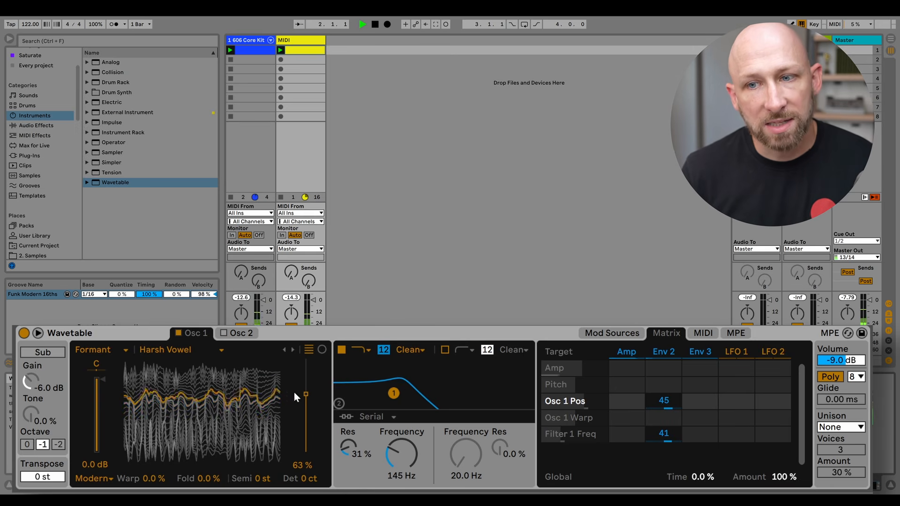
pyautogui.moveTo(294, 392)
pyautogui.mouseDown()
pyautogui.moveTo(294, 447)
pyautogui.moveTo(305, 444)
pyautogui.moveTo(306, 388)
pyautogui.mouseUp()
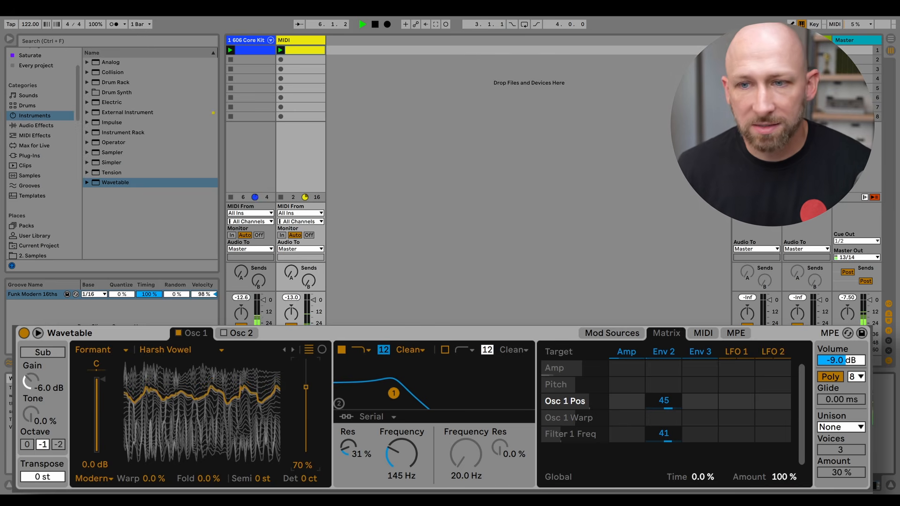
# Play the clip and swap the wavetable to Unaligned Form.
pyautogui.press('space')
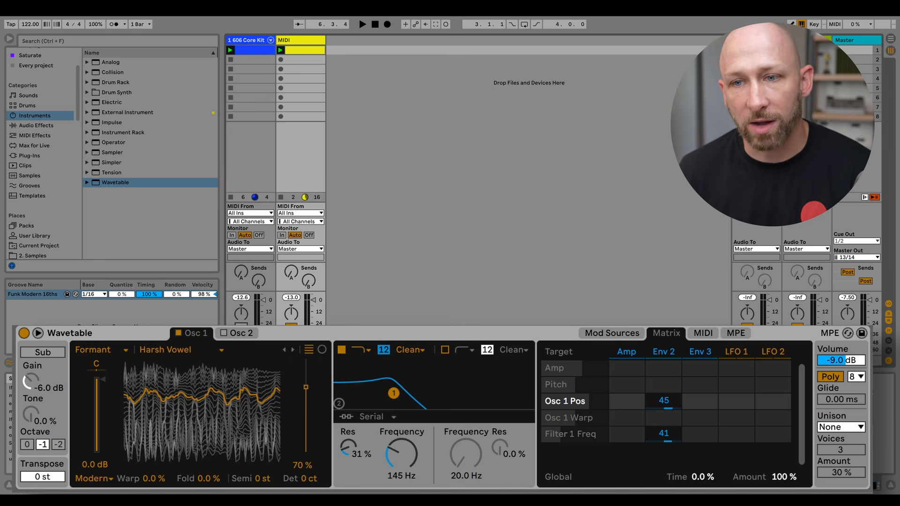
pyautogui.press('space')
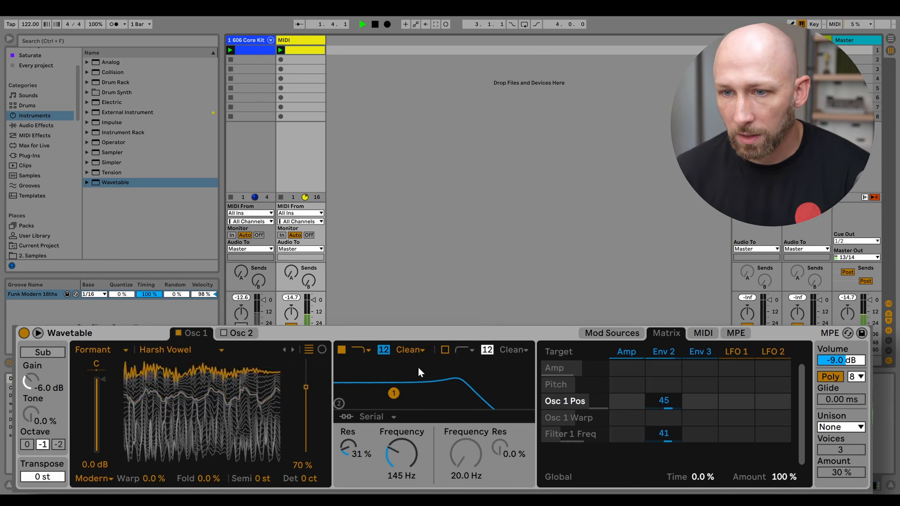
pyautogui.click(167, 349)
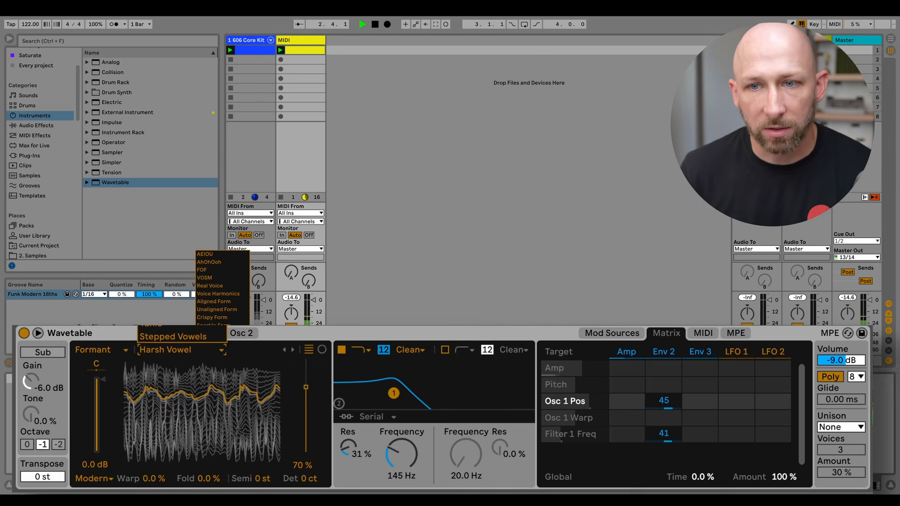
pyautogui.click(222, 310)
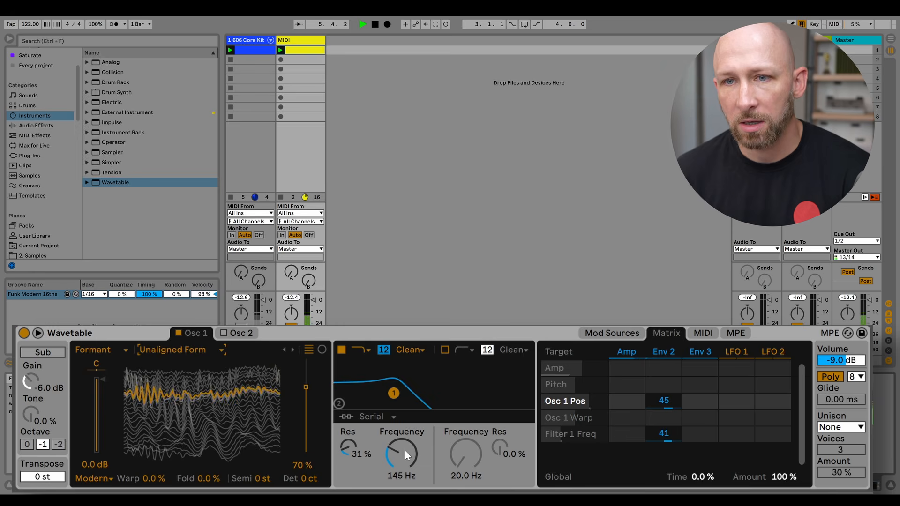
# Set Wavetable's unison to Classic with 6 voices at 25% amount and switch the voice mode to Mono.
pyautogui.press('space')
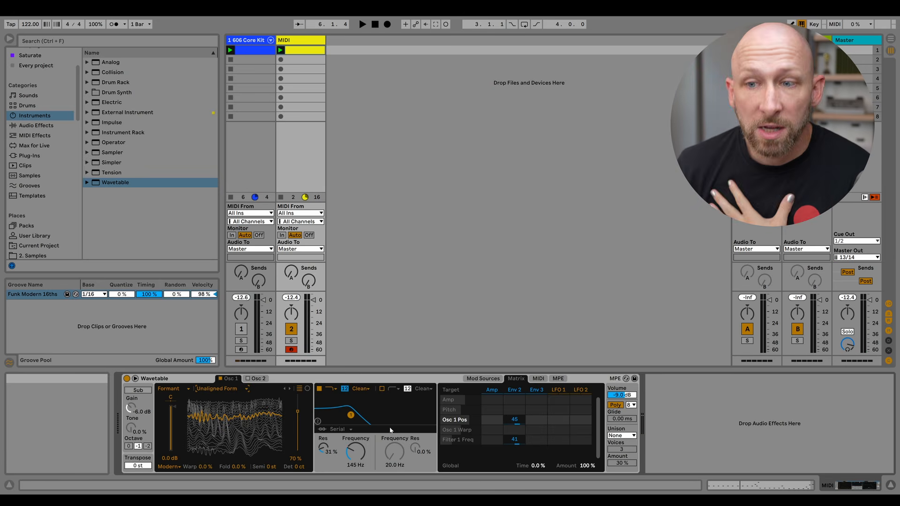
pyautogui.click(622, 436)
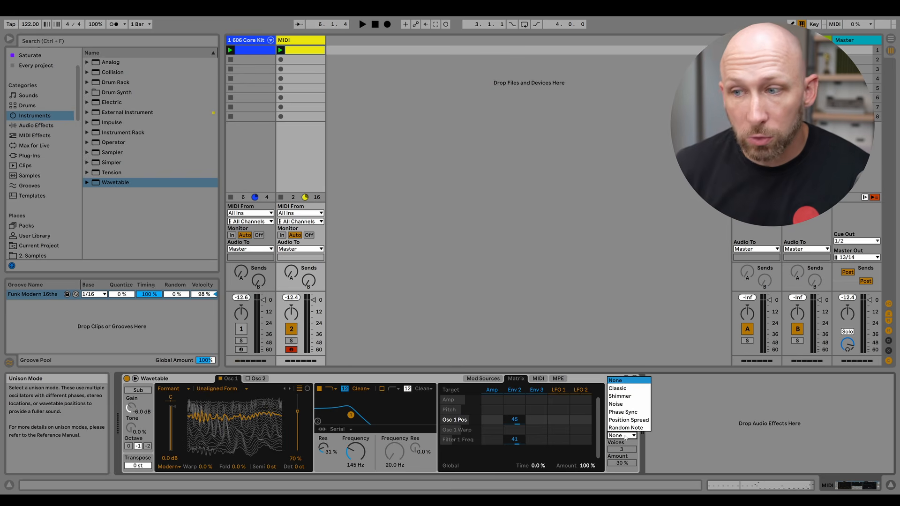
pyautogui.click(619, 389)
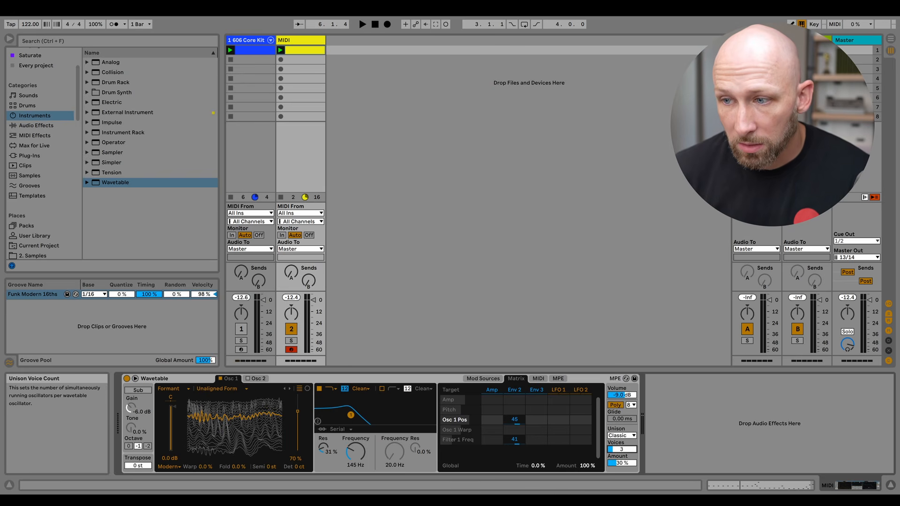
pyautogui.press('space')
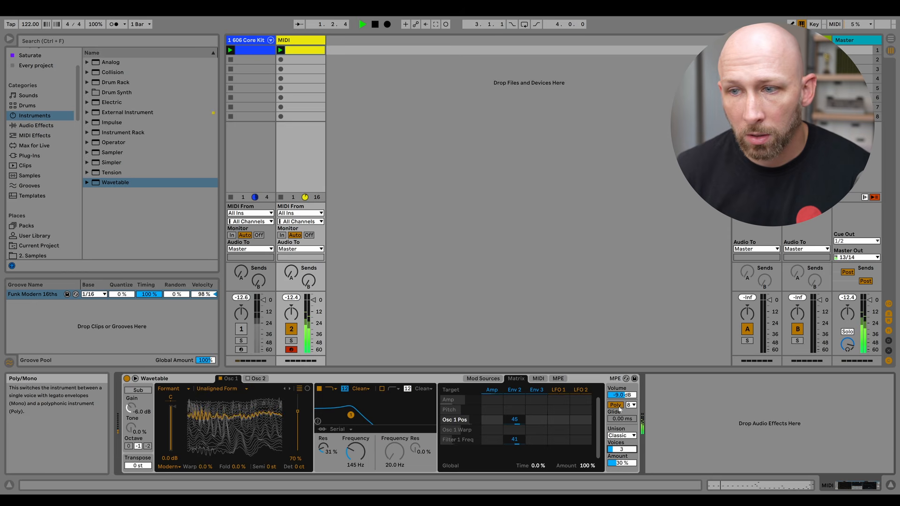
pyautogui.moveTo(620, 465)
pyautogui.mouseDown()
pyautogui.moveTo(622, 440)
pyautogui.moveTo(620, 478)
pyautogui.mouseUp()
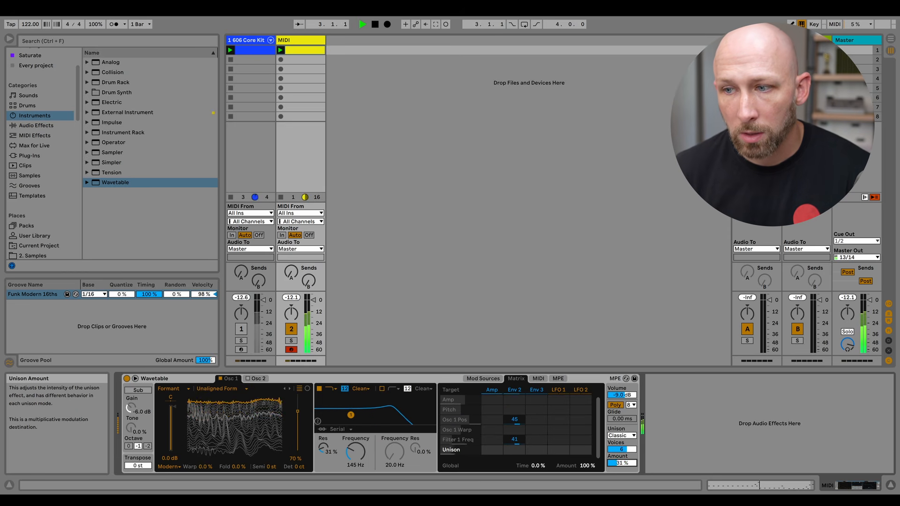
pyautogui.click(615, 405)
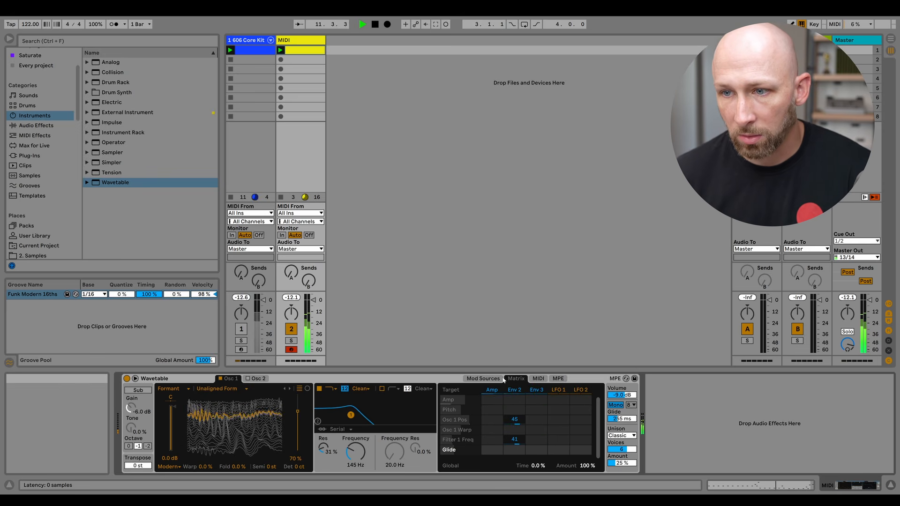
# Set the filter to a 24 dB slope with the OSR circuit and raise its drive to 8.81 dB.
pyautogui.click(345, 389)
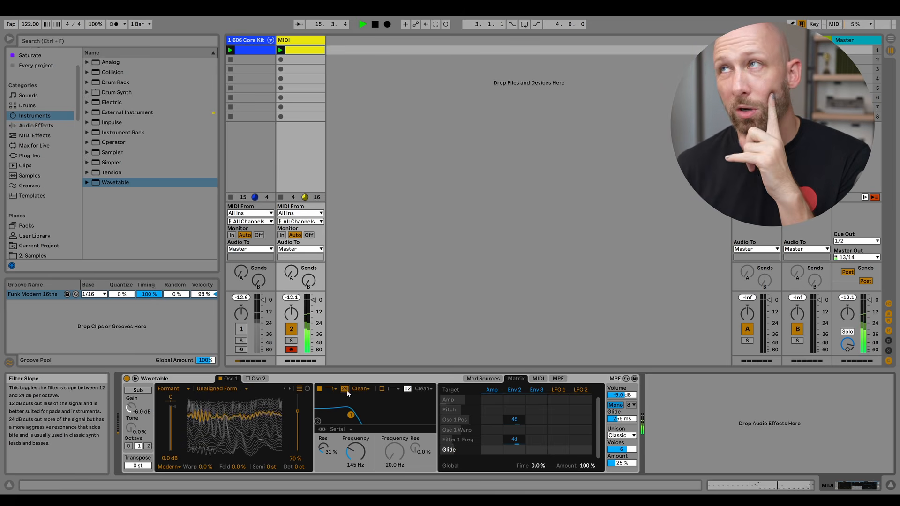
pyautogui.click(360, 390)
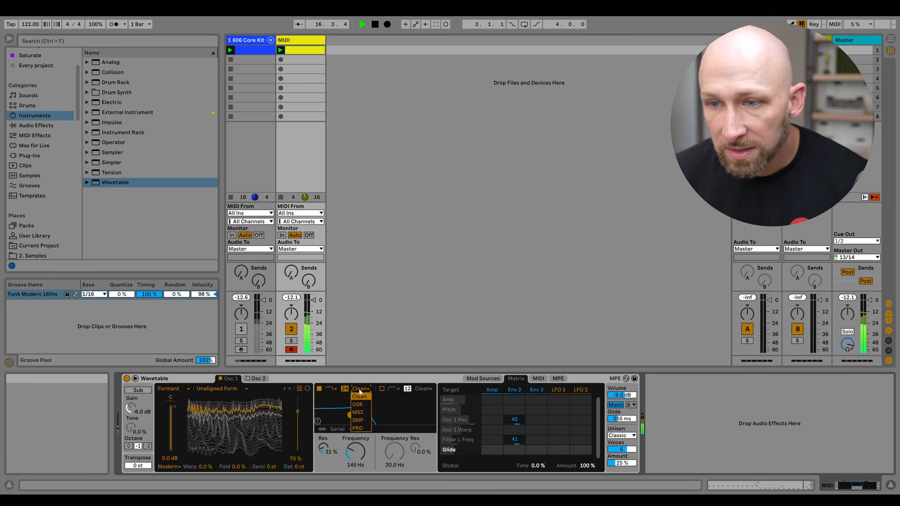
pyautogui.click(359, 406)
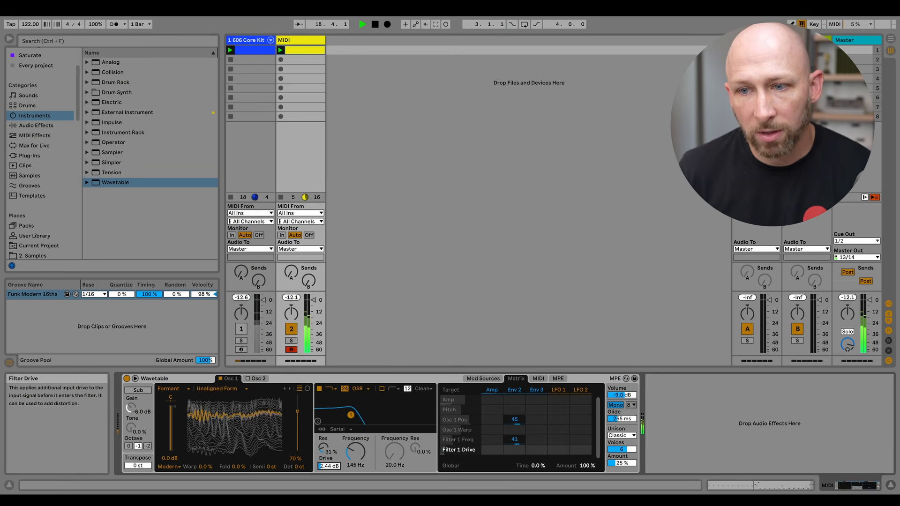
pyautogui.moveTo(329, 467)
pyautogui.mouseDown()
pyautogui.moveTo(329, 448)
pyautogui.moveTo(329, 468)
pyautogui.mouseUp()
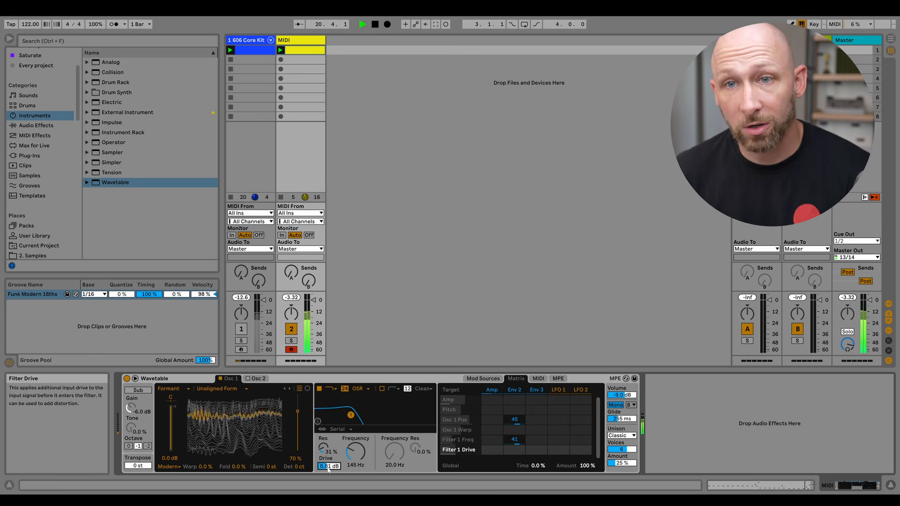
# Add a Delay after Wavetable and narrow its filter to about 465 Hz with width 1.51.
pyautogui.click(36, 126)
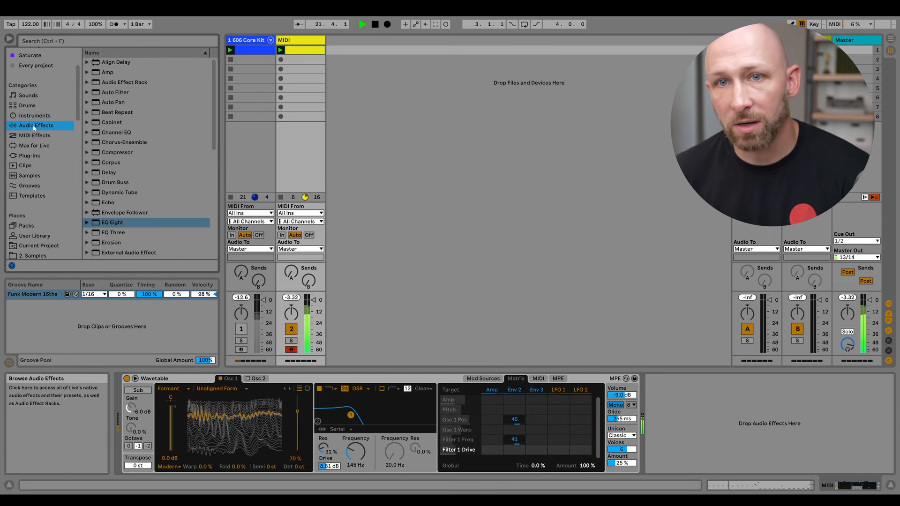
pyautogui.moveTo(100, 173); pyautogui.dragTo(669, 425)
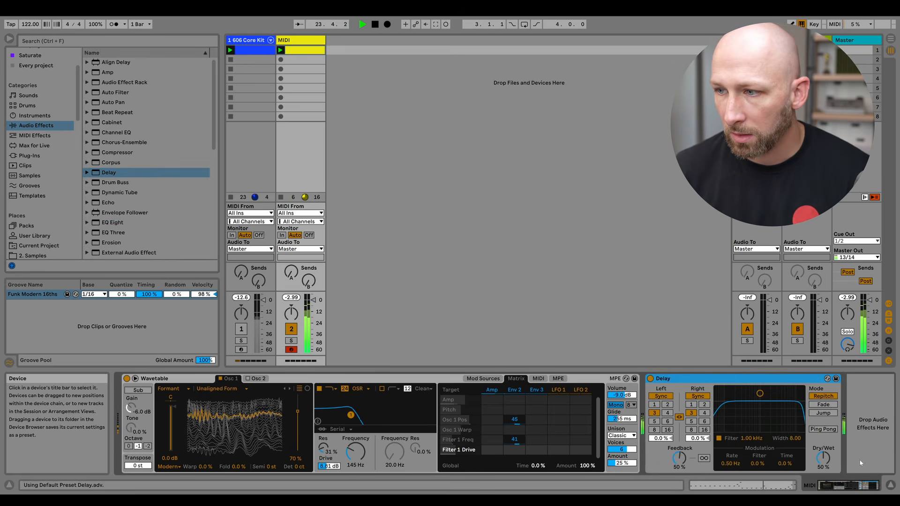
pyautogui.click(873, 438)
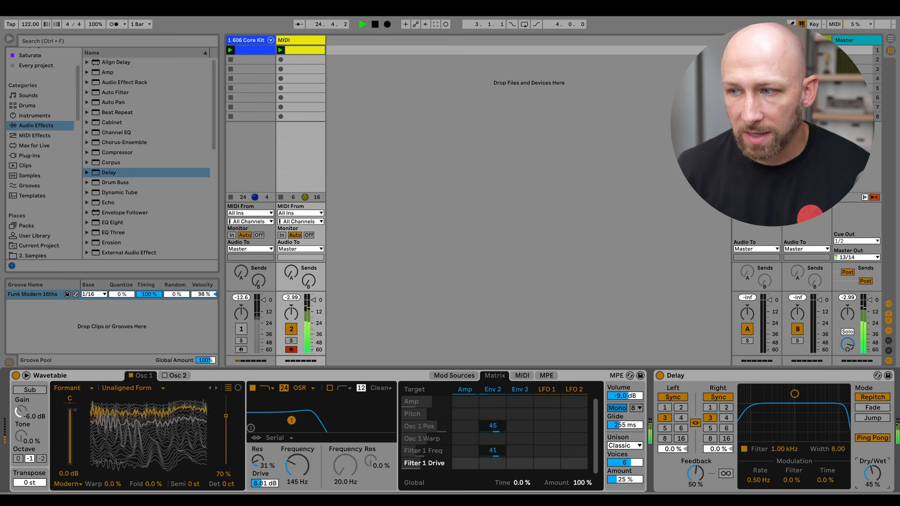
pyautogui.moveTo(795, 395); pyautogui.dragTo(782, 434)
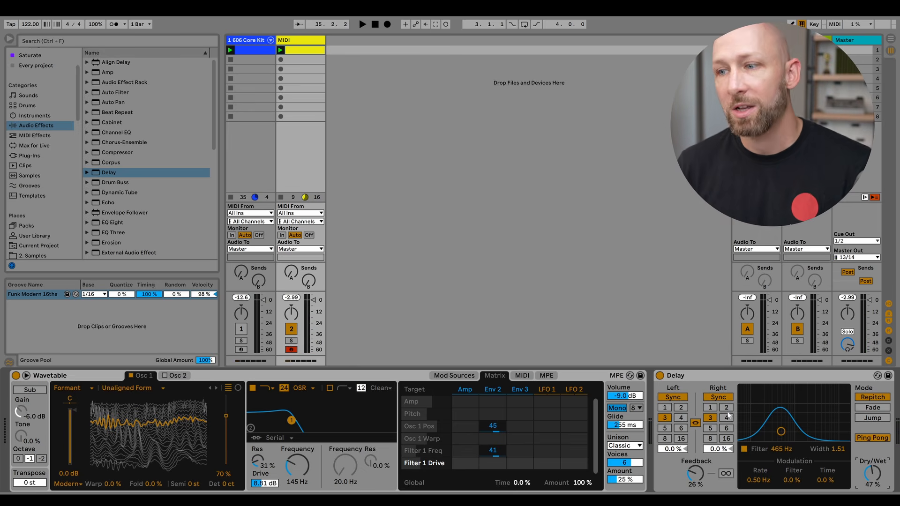
# Set the delay's synced times to 1 on the left and 2 on the right, and dry/wet to 34%.
pyautogui.click(726, 407)
pyautogui.press('space')
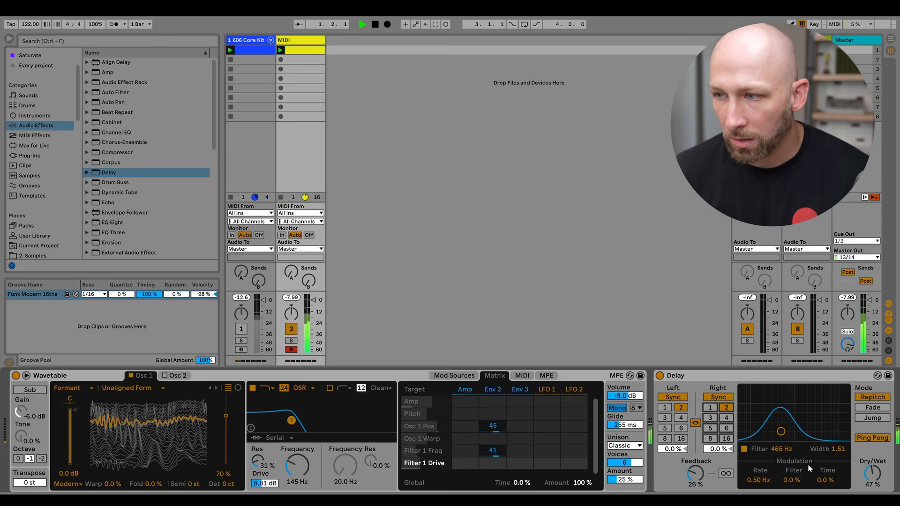
pyautogui.click(710, 407)
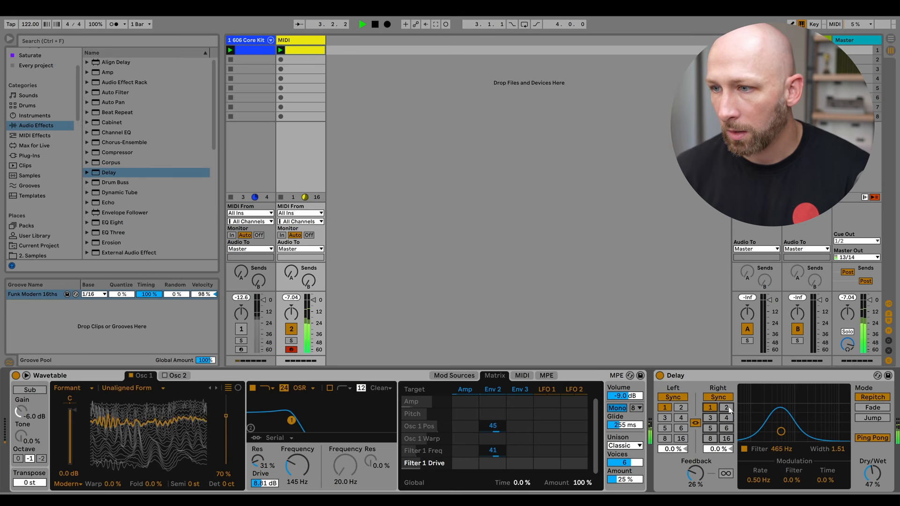
pyautogui.moveTo(880, 474); pyautogui.dragTo(880, 480)
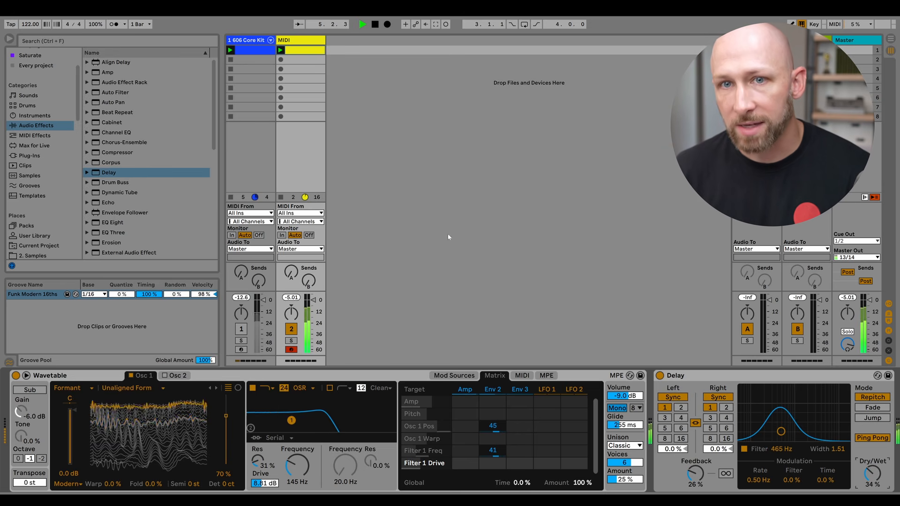
# Add ValhallaRoom from the Mix plugins collection, lower its decay to about 0.55 s and mix to about 10%.
pyautogui.scroll(3, 43, 94)
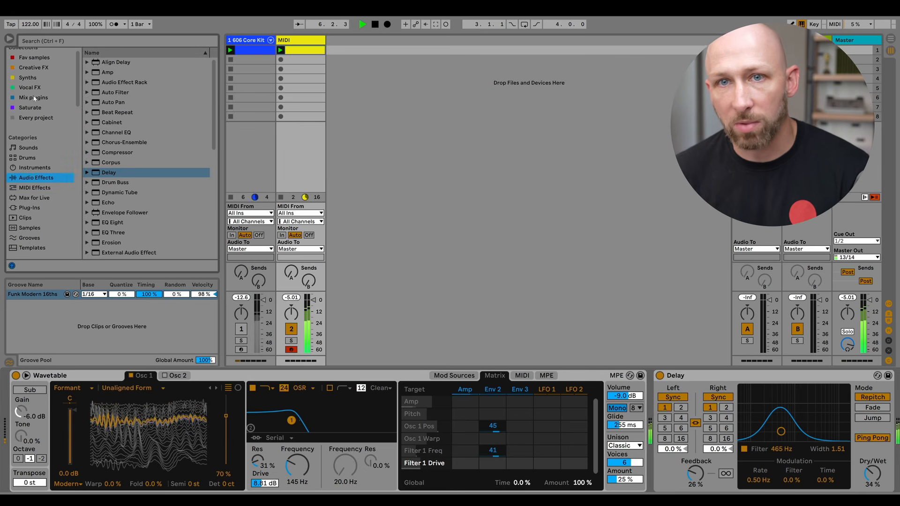
pyautogui.click(34, 97)
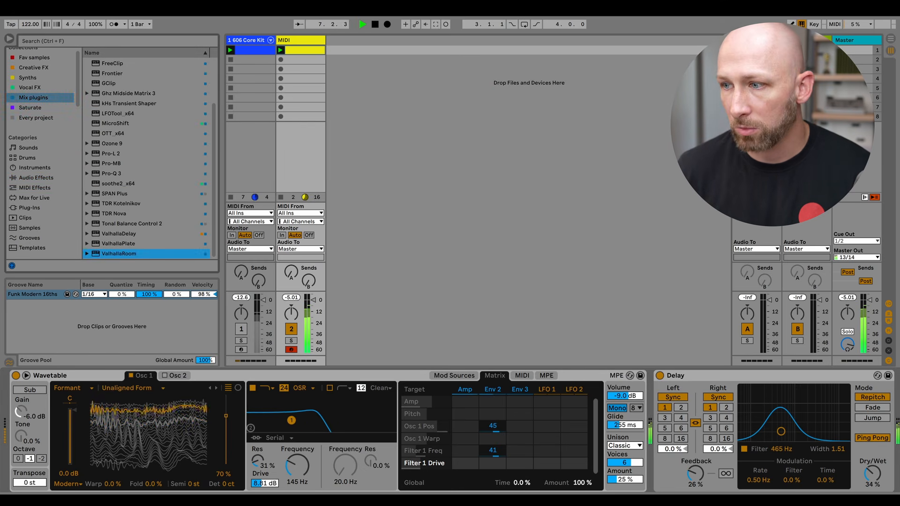
pyautogui.moveTo(119, 253); pyautogui.dragTo(873, 422)
pyautogui.moveTo(38, 104); pyautogui.dragTo(44, 143)
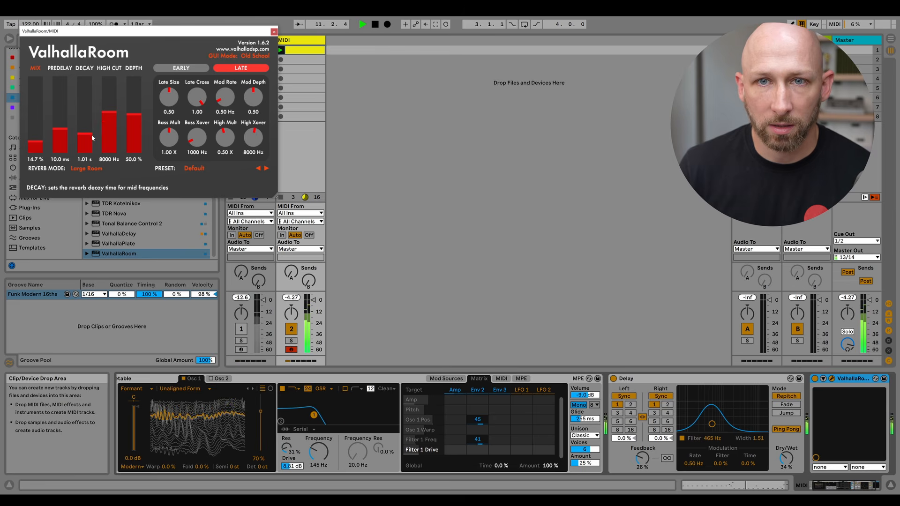
pyautogui.moveTo(41, 142); pyautogui.dragTo(43, 148)
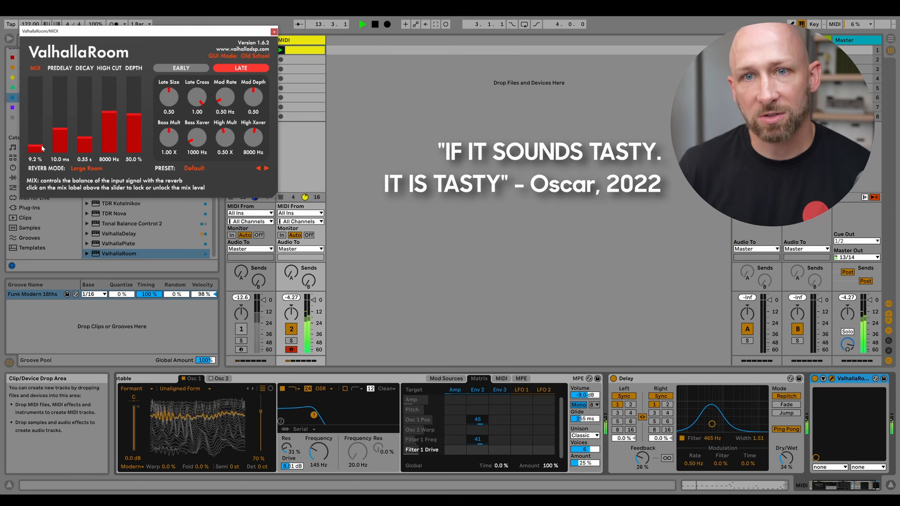
pyautogui.moveTo(190, 35); pyautogui.dragTo(232, 50)
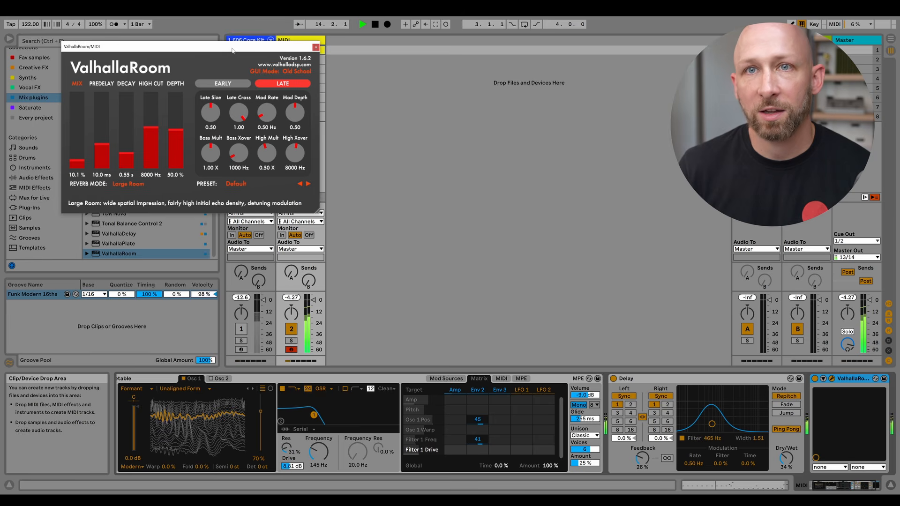
pyautogui.click(316, 48)
# Play back the clip through the new effects chain.
pyautogui.click(870, 485)
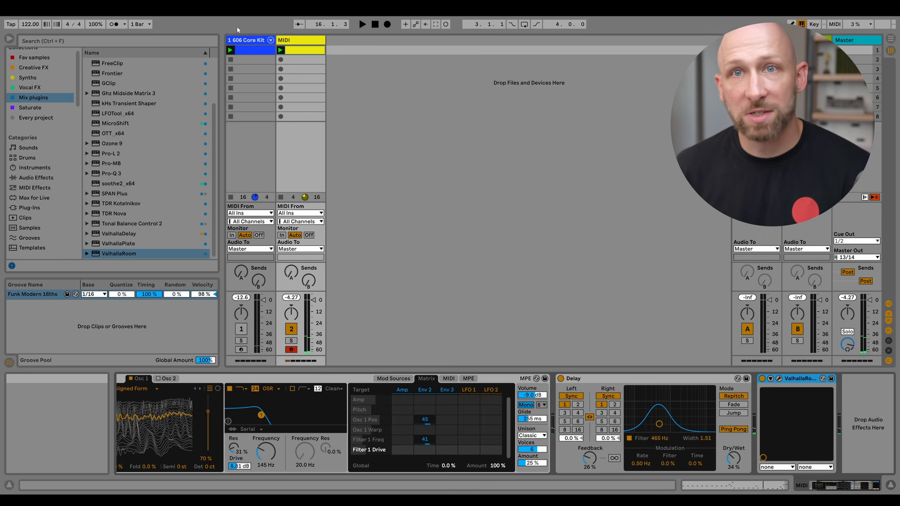
pyautogui.press('space')
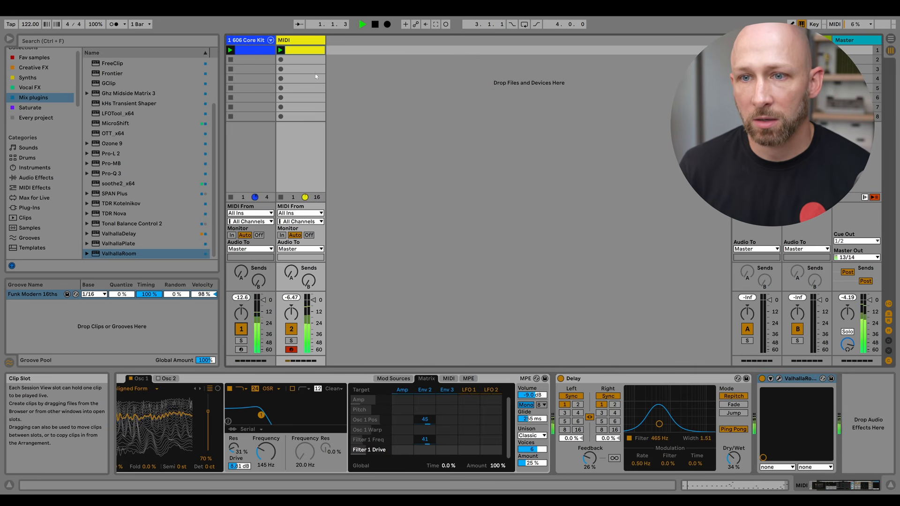
pyautogui.press('space')
# Insert a new MIDI track and delete the 606 Core Kit track.
pyautogui.click(298, 44)
pyautogui.hotkey('ctrl', 'shift', 't')
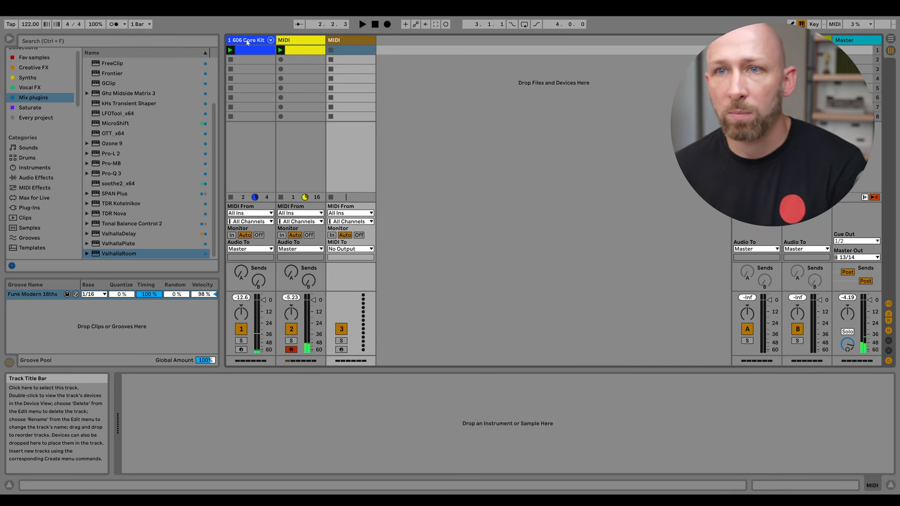
pyautogui.click(247, 41)
pyautogui.press('Delete')
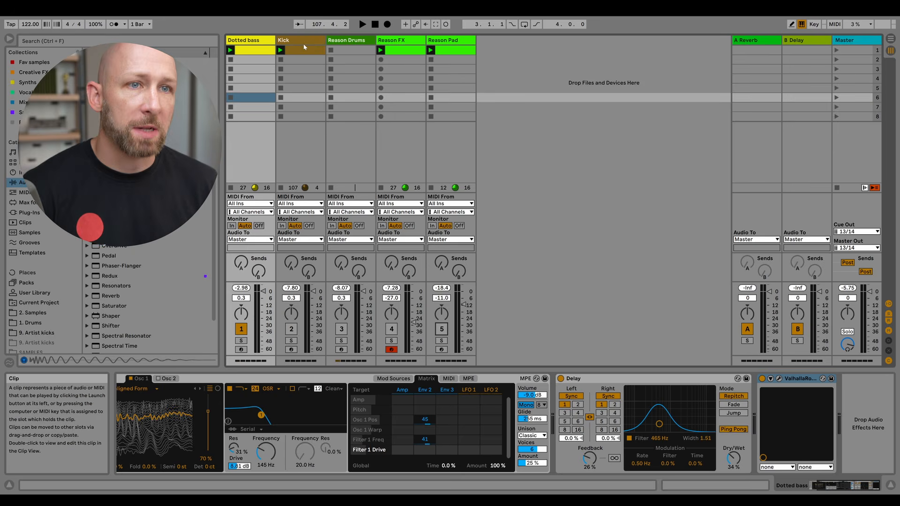
pyautogui.click(303, 41)
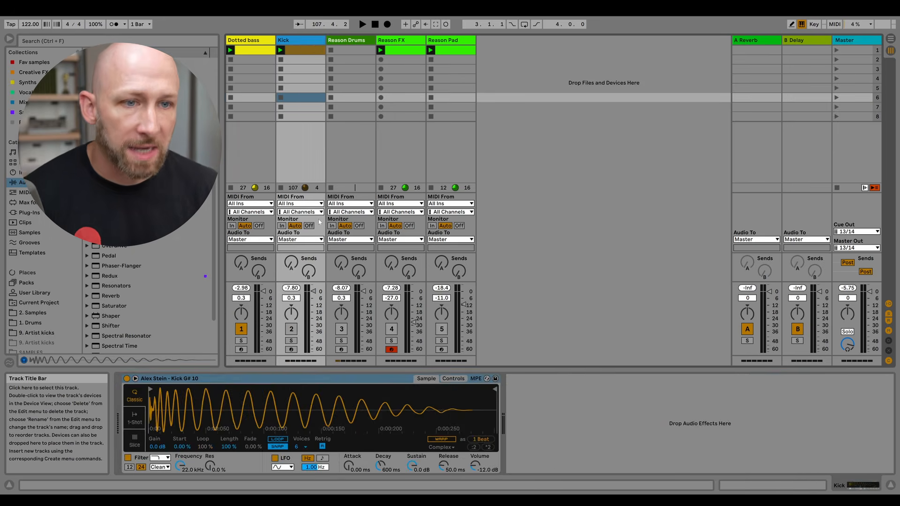
# Activate the Kick track and start playback.
pyautogui.click(291, 330)
pyautogui.press('space')
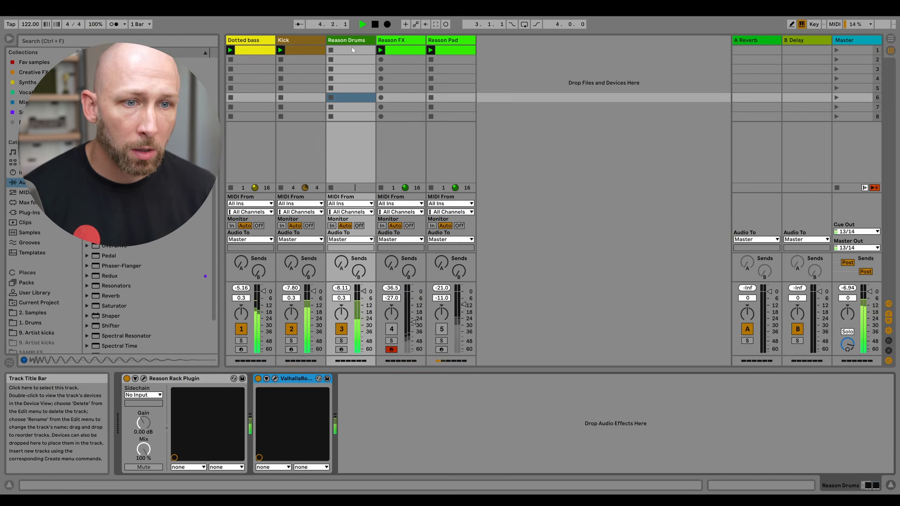
# Open the Reason Rack Plugin window on the Reason Drums track, hide its browser and reposition it.
pyautogui.click(348, 40)
pyautogui.click(144, 379)
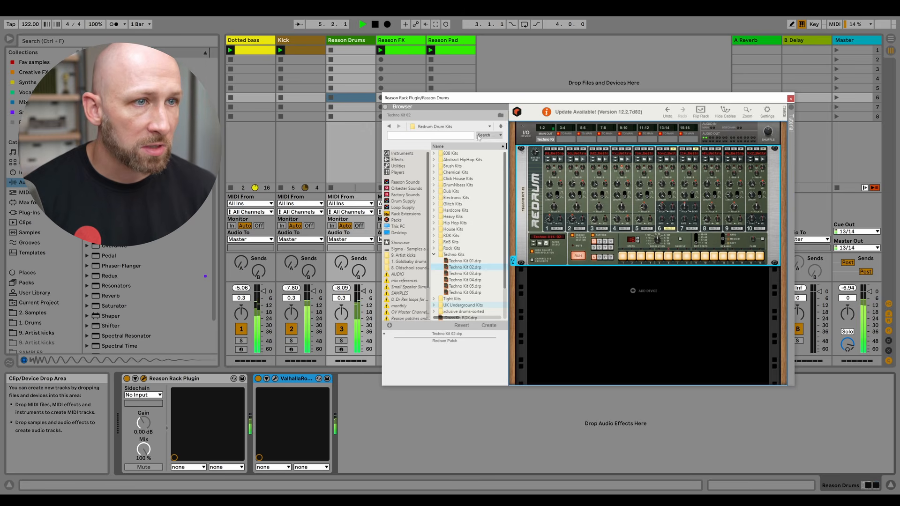
pyautogui.click(385, 108)
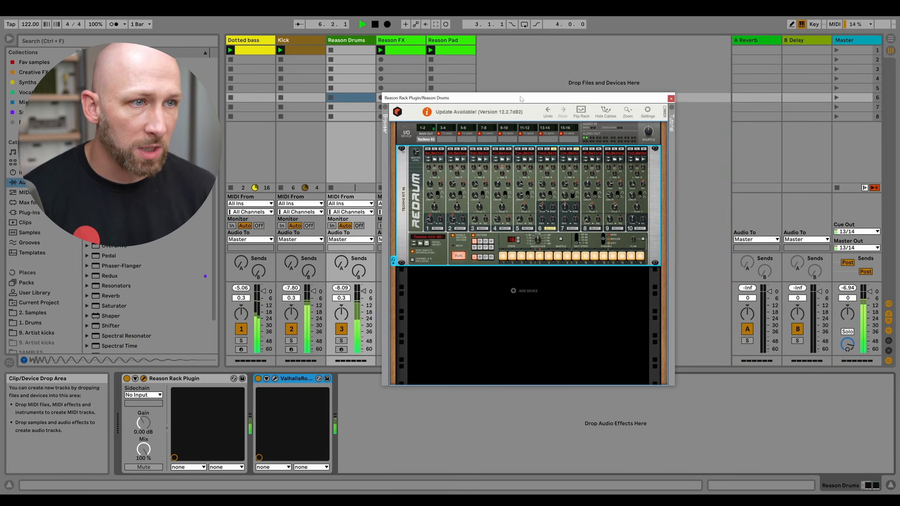
pyautogui.moveTo(541, 97)
pyautogui.mouseDown()
pyautogui.moveTo(571, 92)
pyautogui.moveTo(558, 94)
pyautogui.mouseUp()
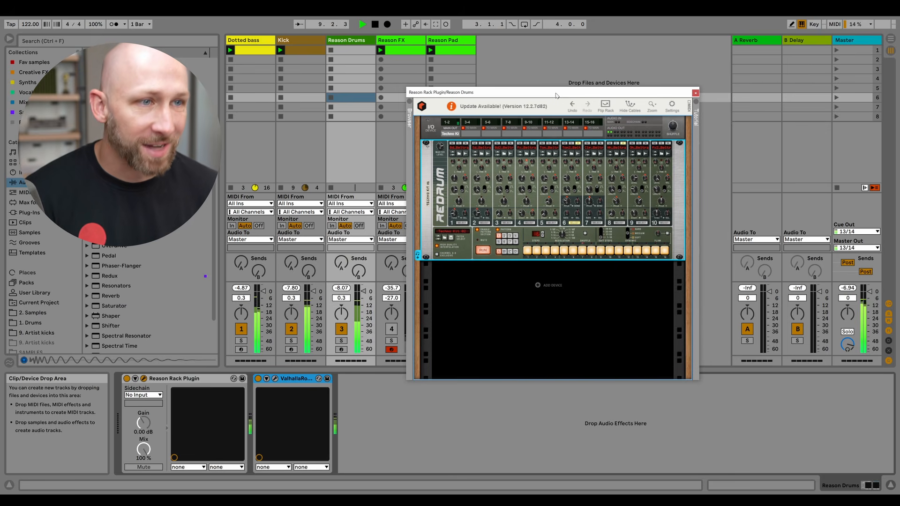
pyautogui.moveTo(557, 95); pyautogui.dragTo(636, 94)
# Launch and open the Reason FX clip and deactivate the Reason Pad track, then stop playback.
pyautogui.click(392, 330)
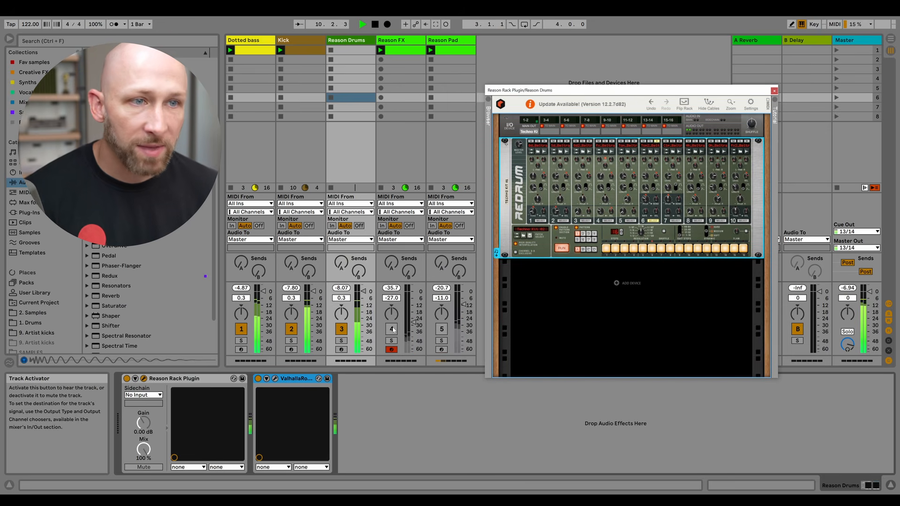
pyautogui.click(392, 329)
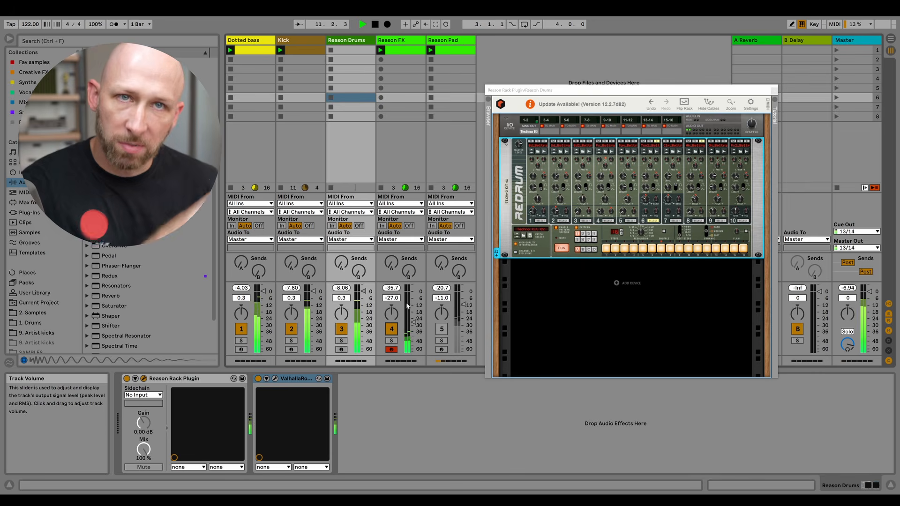
pyautogui.click(402, 53)
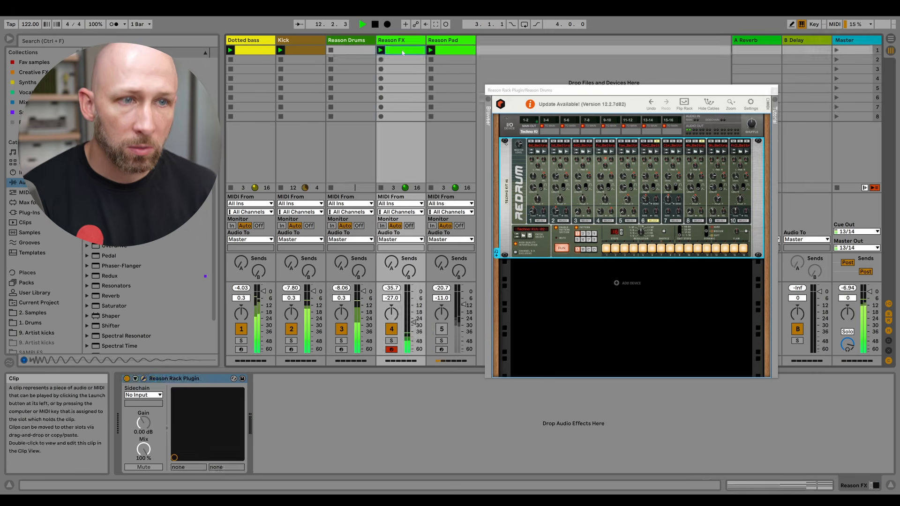
pyautogui.doubleClick(403, 52)
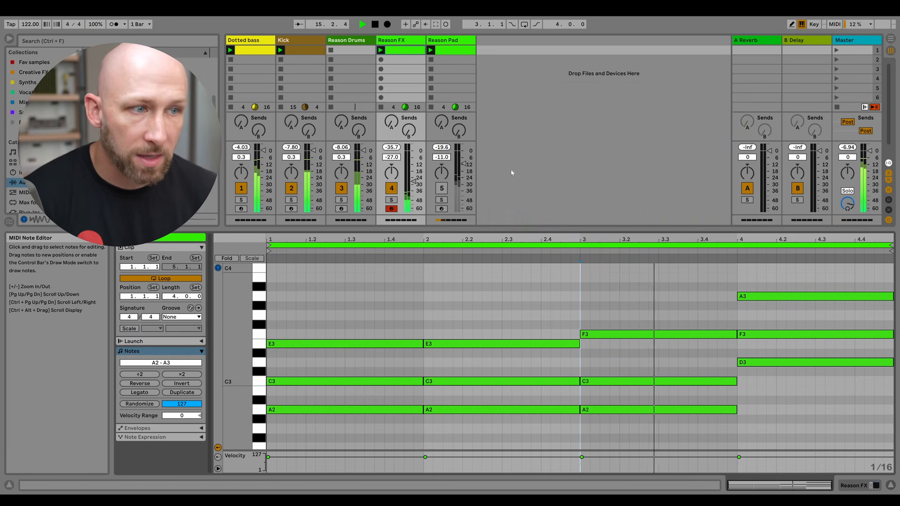
pyautogui.click(441, 189)
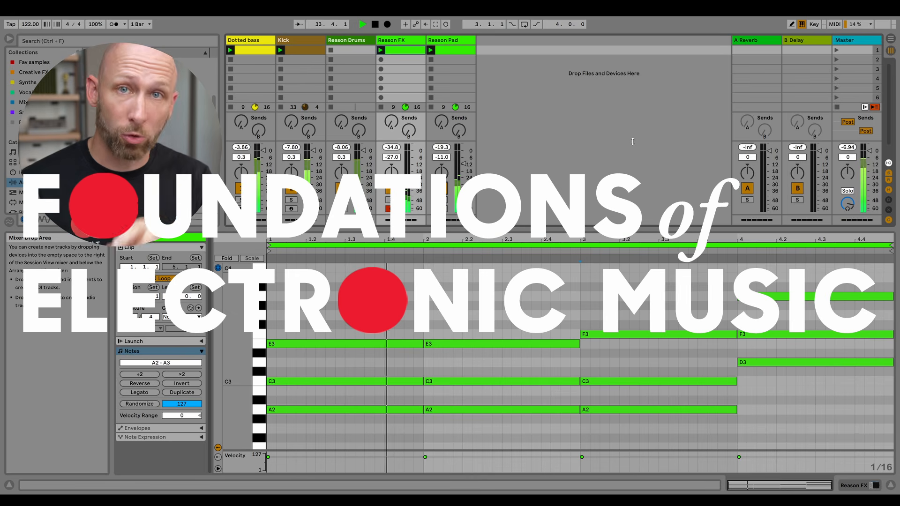
pyautogui.press('space')
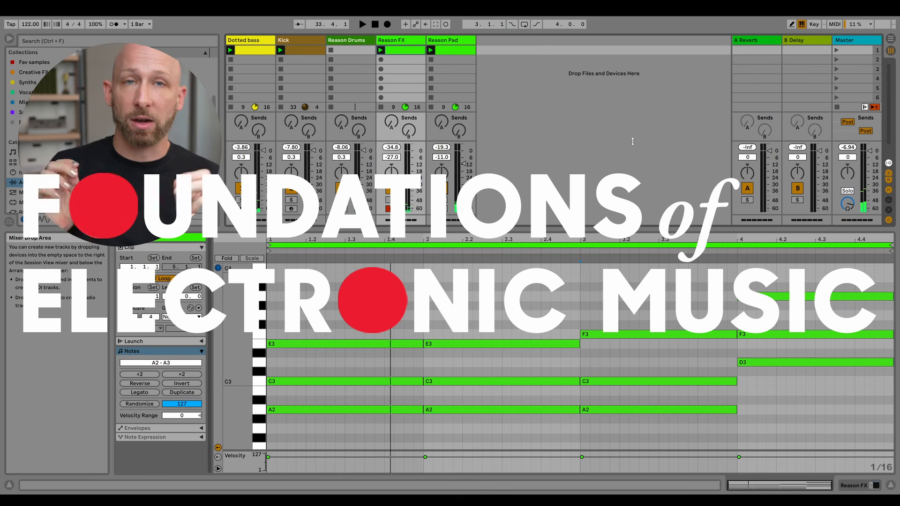